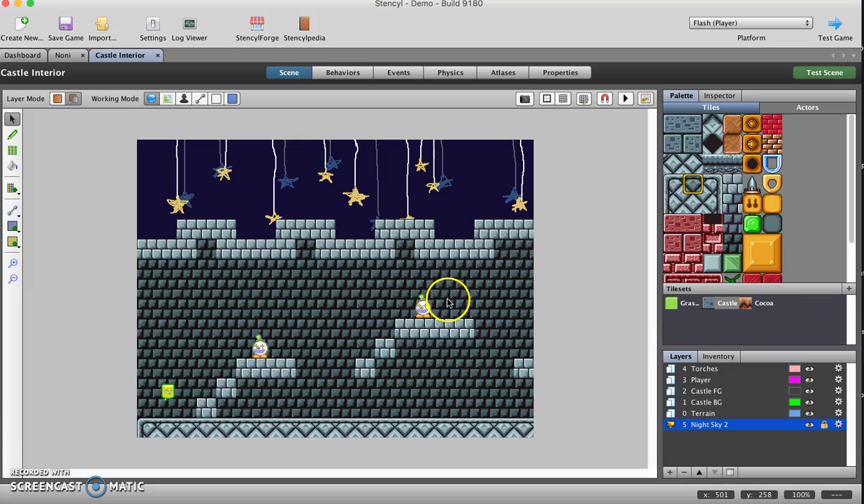
- Resize the Castle Interior scene to 60 tiles wide and 60 tiles high
click(558, 73)
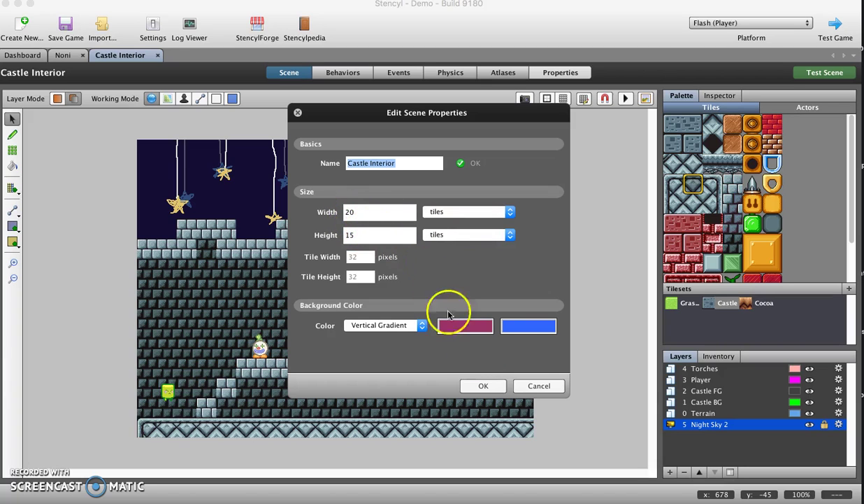
click(535, 386)
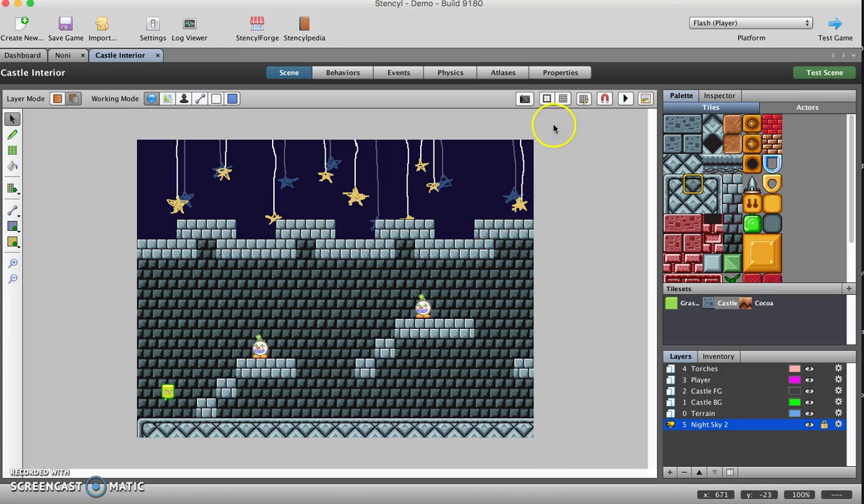
click(561, 72)
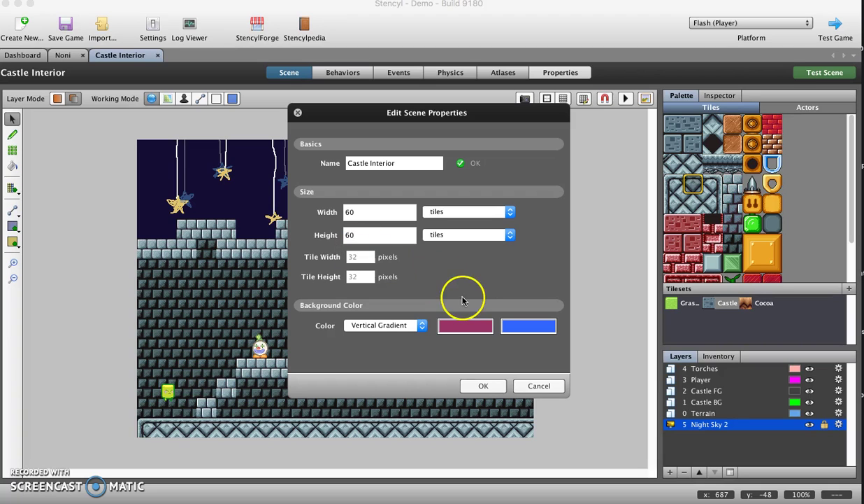
click(489, 386)
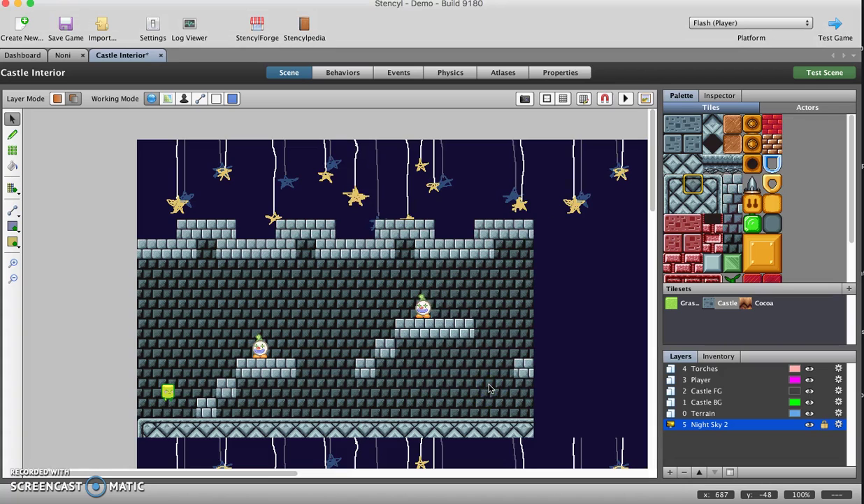
- Examine the enlarged scene down to its lower edge and the extent of the existing castle tiles
click(477, 334)
scroll(477, 336, down, 10)
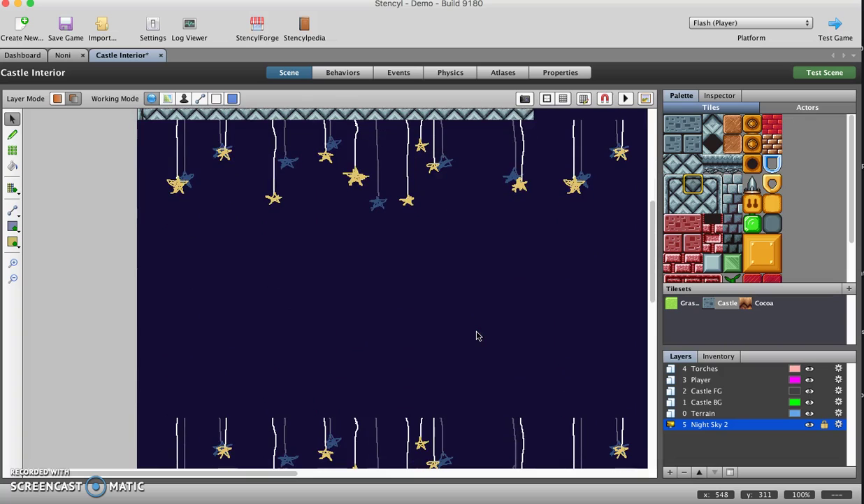
scroll(477, 335, down, 5)
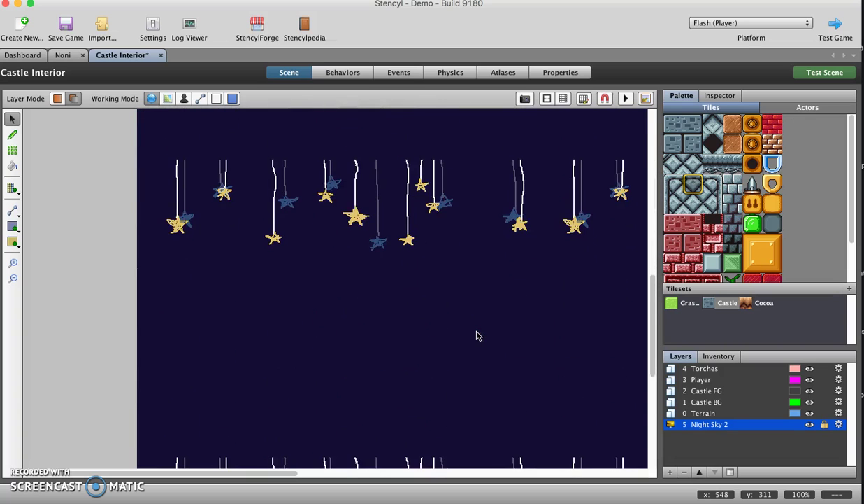
scroll(477, 336, down, 8)
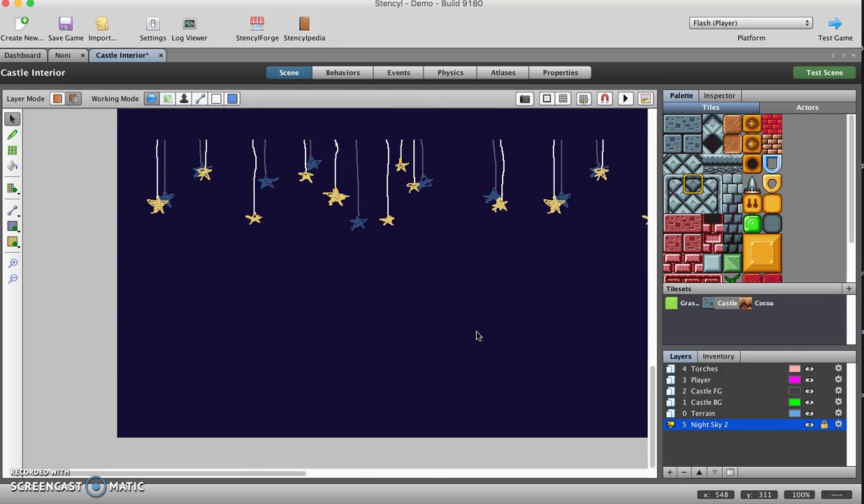
scroll(476, 336, left, 2)
scroll(477, 336, up, 10)
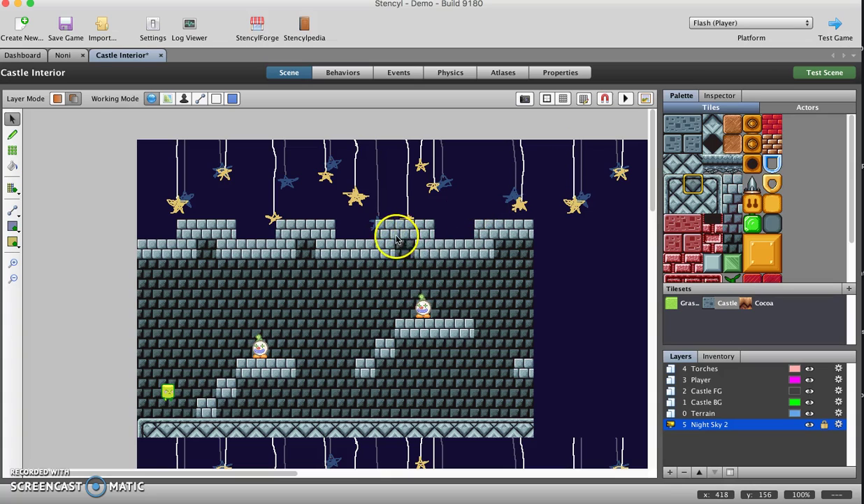
drag(145, 176, 548, 449)
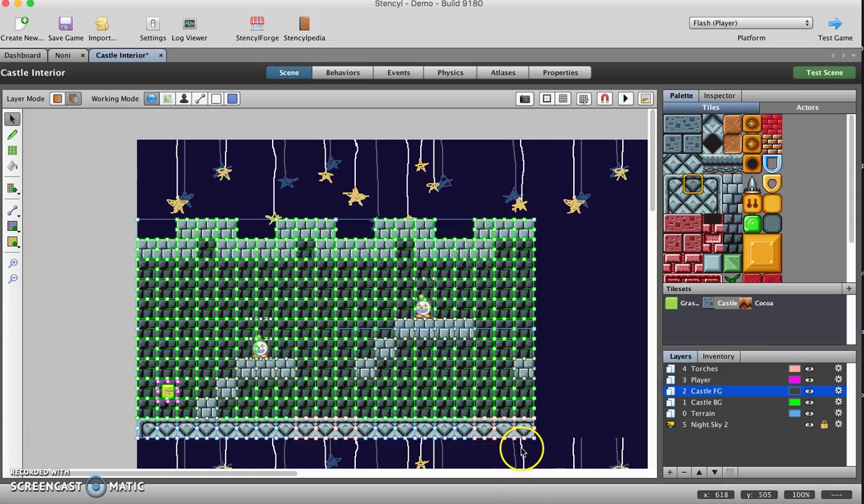
click(567, 356)
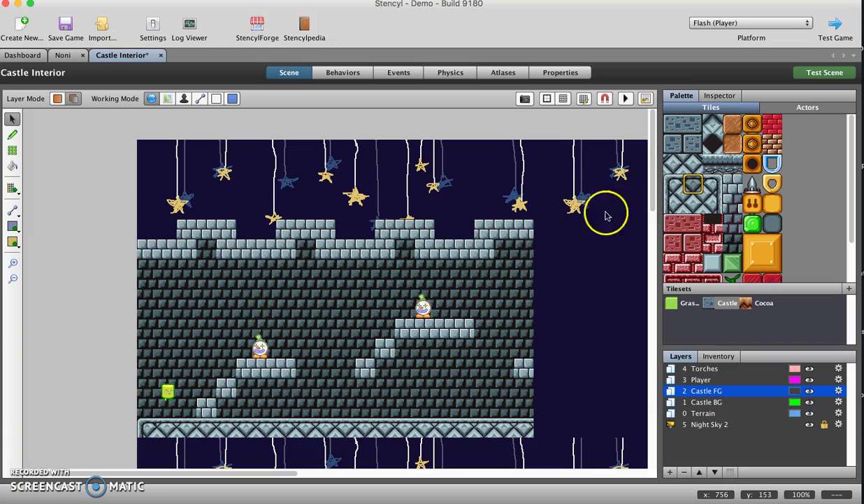
- Set the scene height to 15 tiles in the scene properties, keeping the width at 60 tiles
click(548, 79)
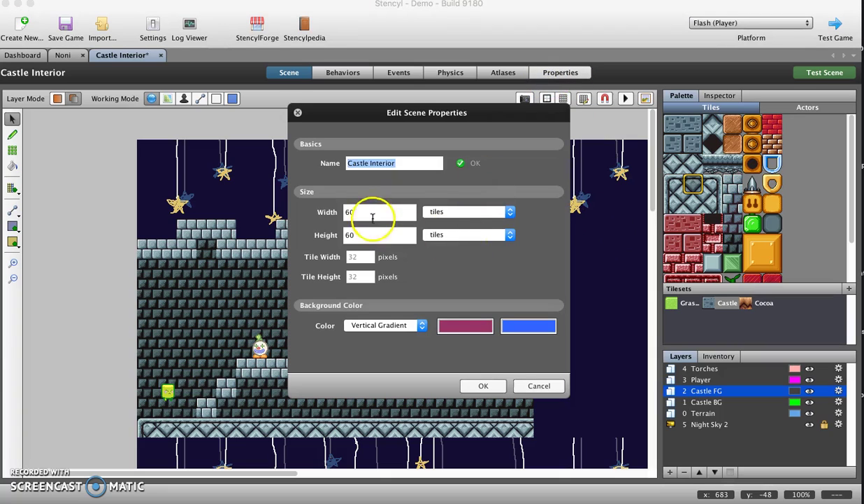
click(363, 211)
click(354, 237)
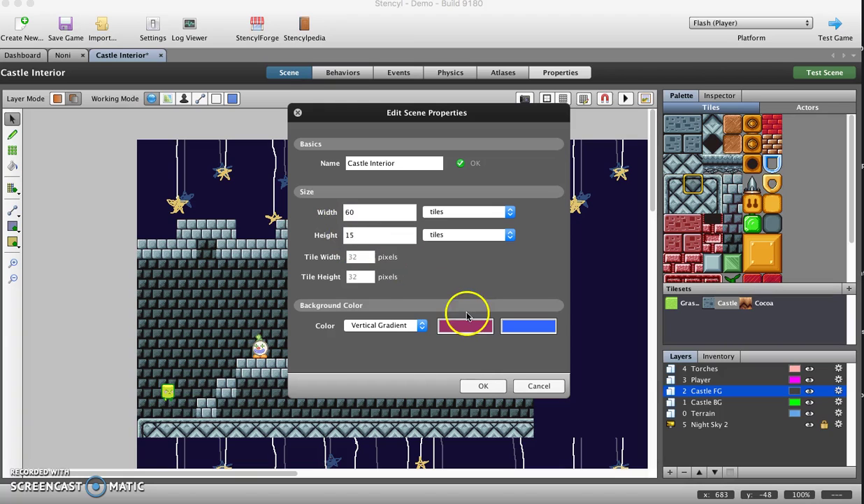
click(483, 385)
click(561, 354)
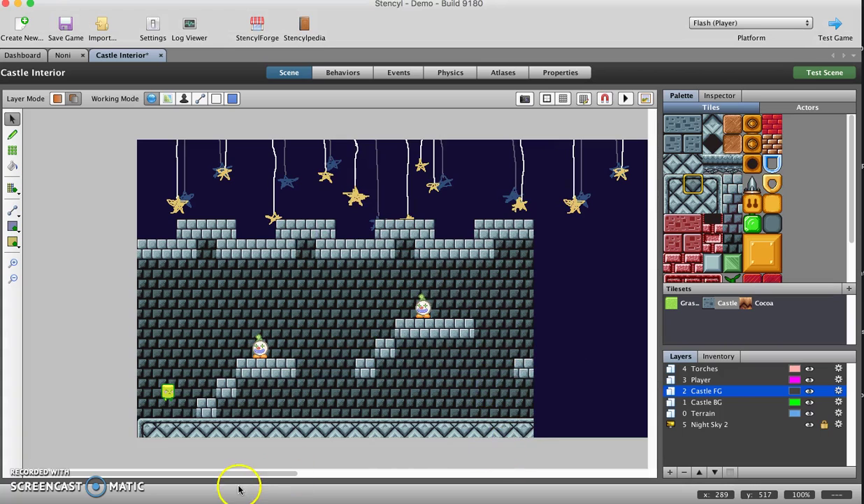
- Extend the castle floor to the right of the existing wall by painting the matching Castle floor tile along the ground row
drag(263, 475, 273, 492)
click(557, 308)
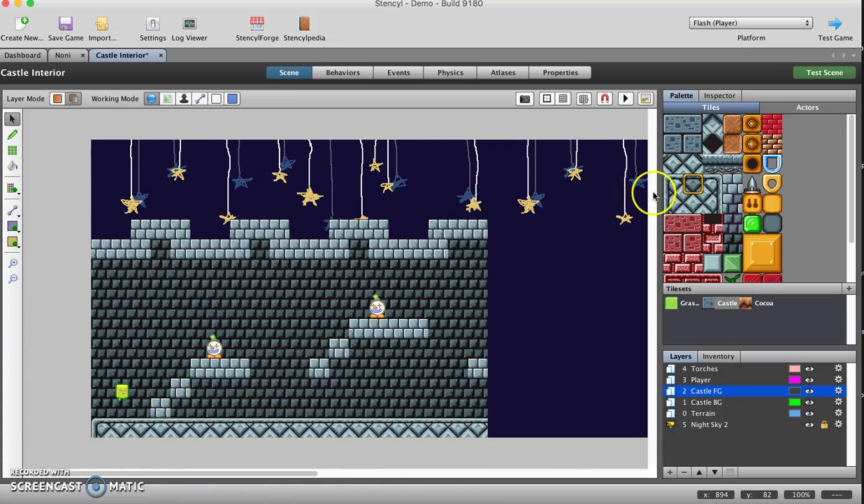
click(668, 181)
drag(493, 427, 603, 430)
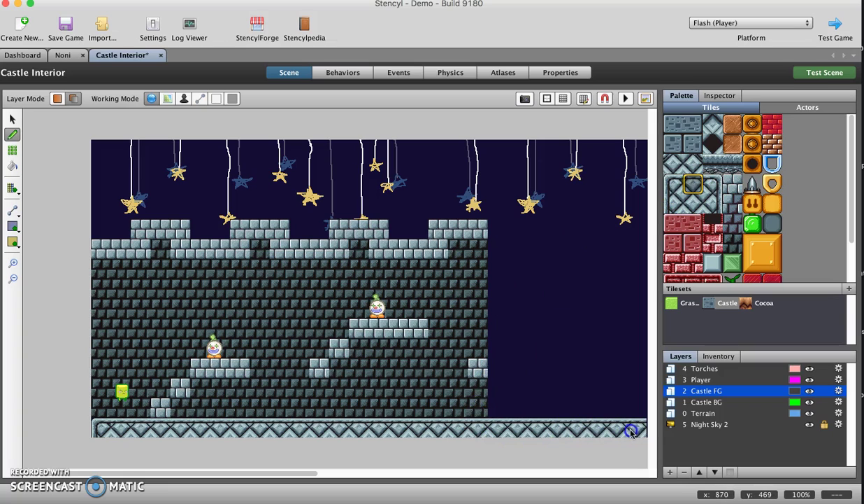
click(11, 118)
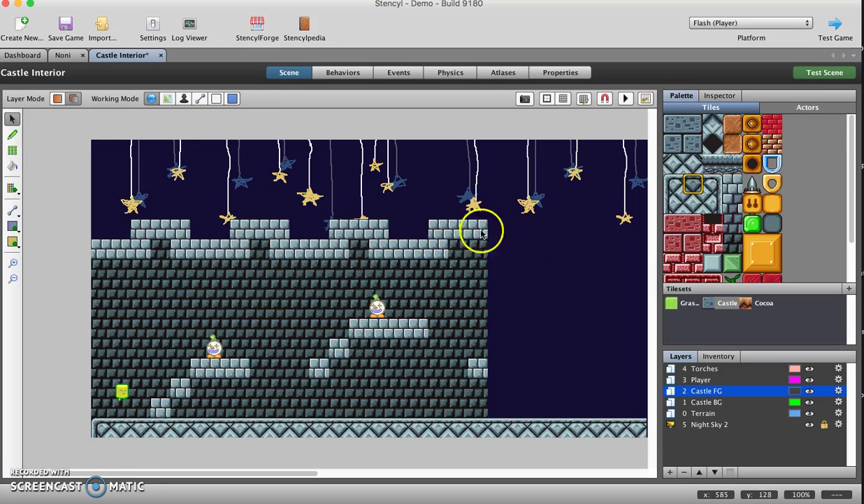
- Open the Noni actor type for editing from the scene's actor palette
click(123, 392)
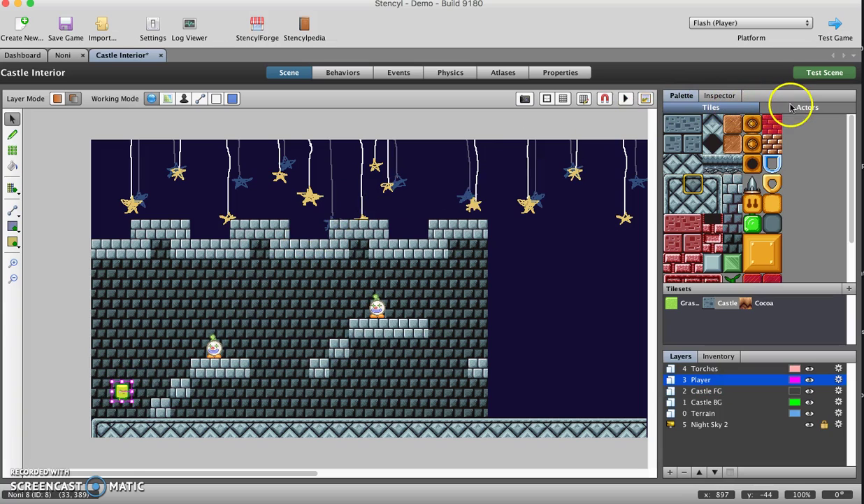
click(791, 107)
click(687, 206)
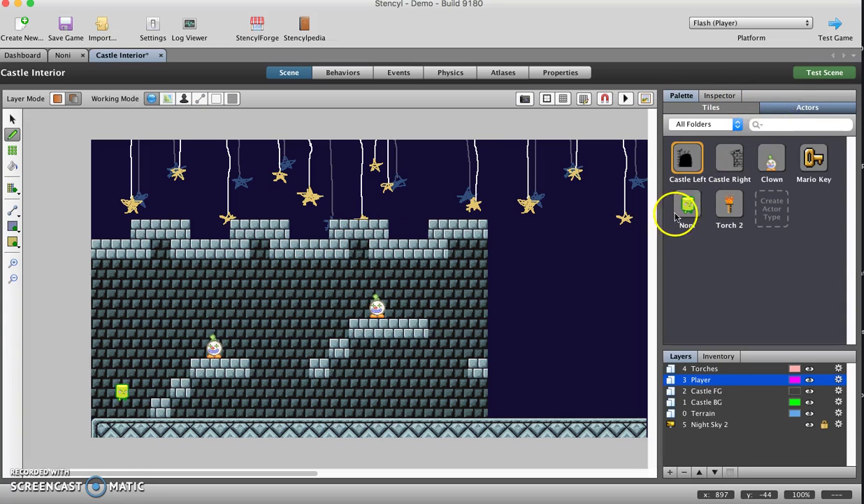
double_click(686, 208)
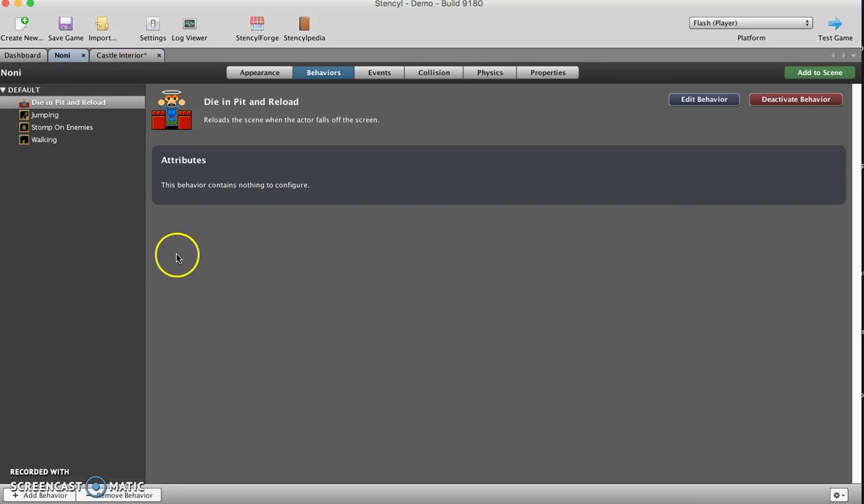
- Add the Camera Follow behavior from the Game category to Noni and return to the Castle Interior scene
click(41, 495)
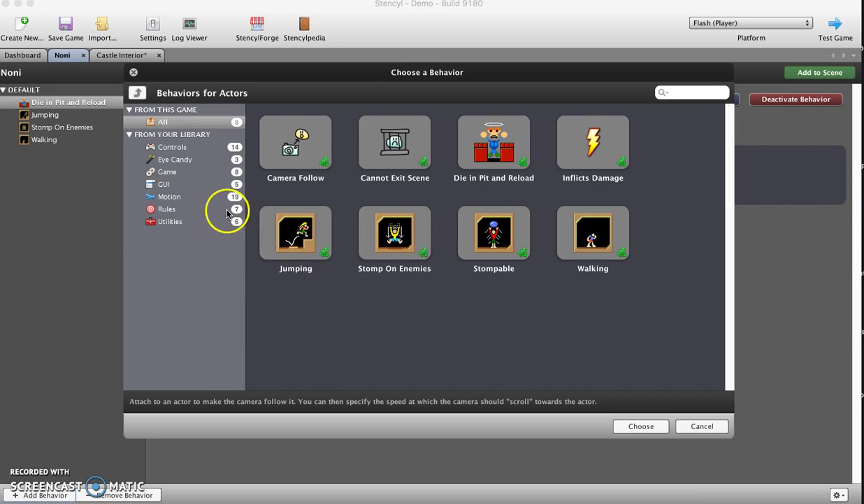
click(191, 150)
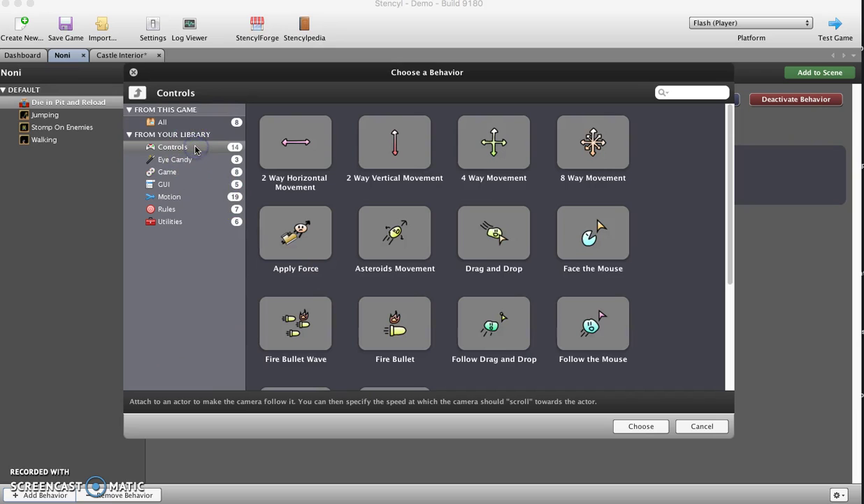
scroll(334, 205, down, 5)
scroll(338, 207, up, 5)
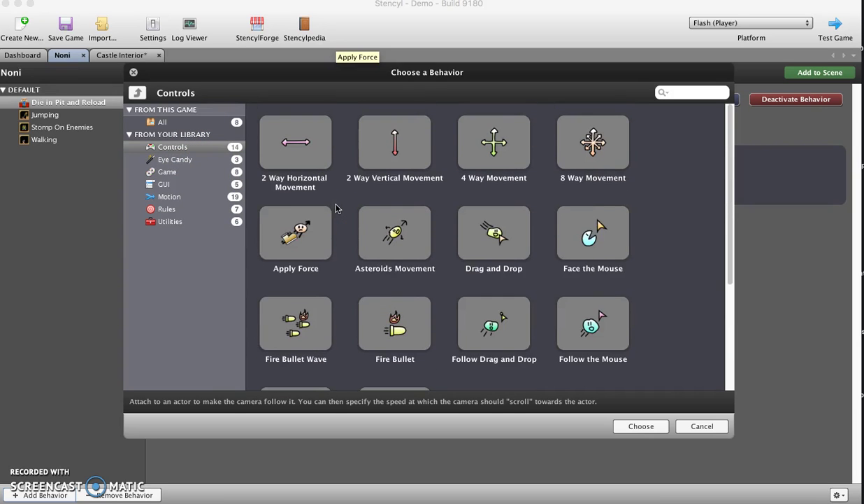
click(188, 173)
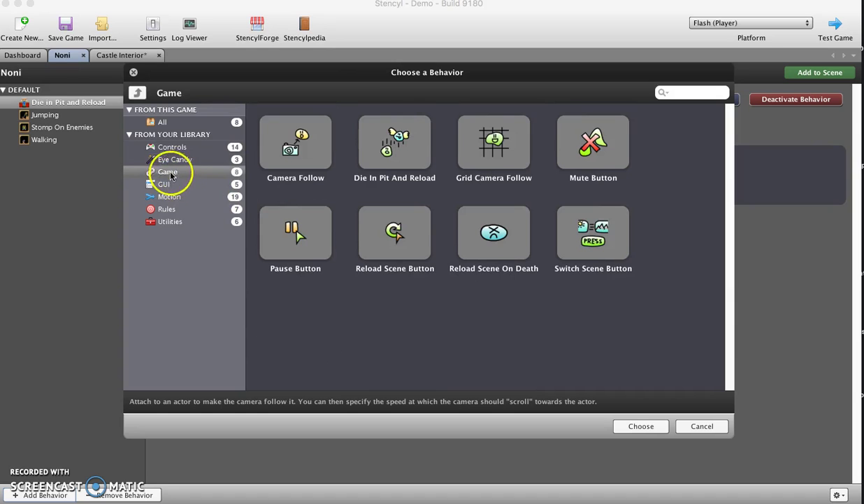
click(297, 140)
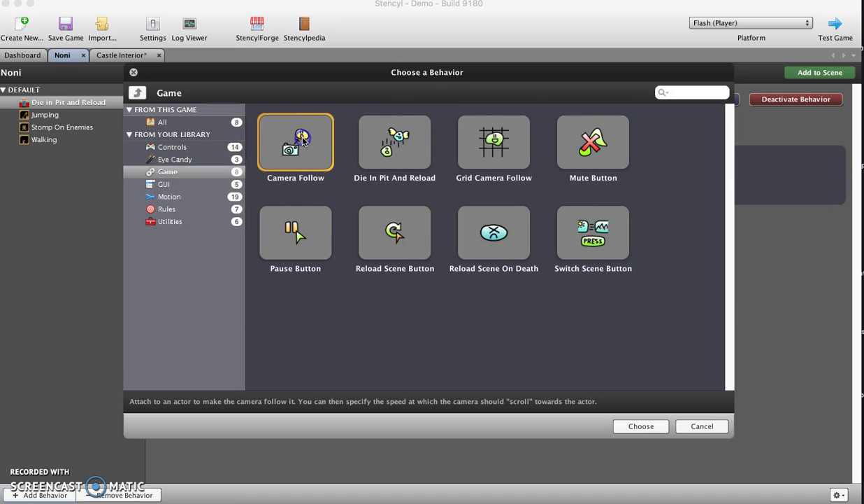
click(642, 426)
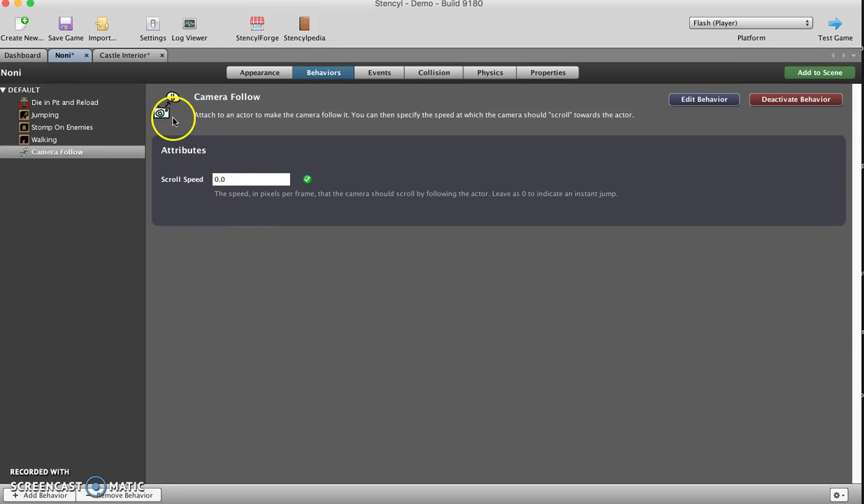
click(124, 60)
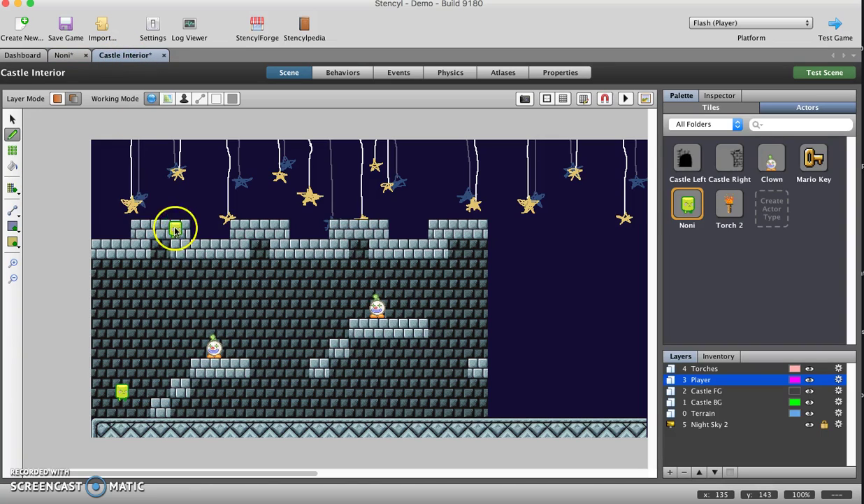
click(11, 116)
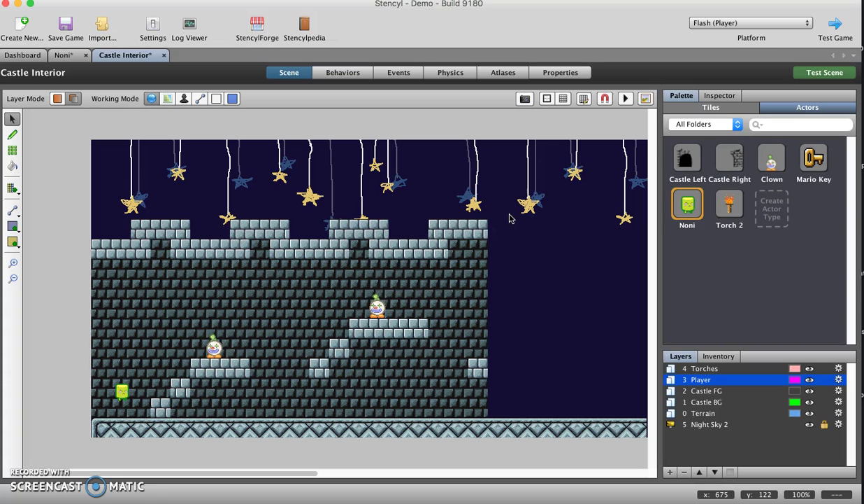
- Create a new font resource named Title Font
click(36, 56)
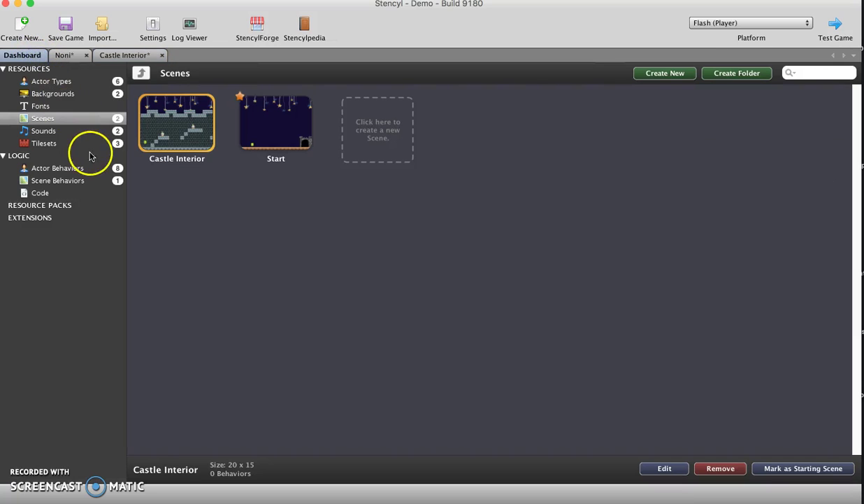
click(89, 107)
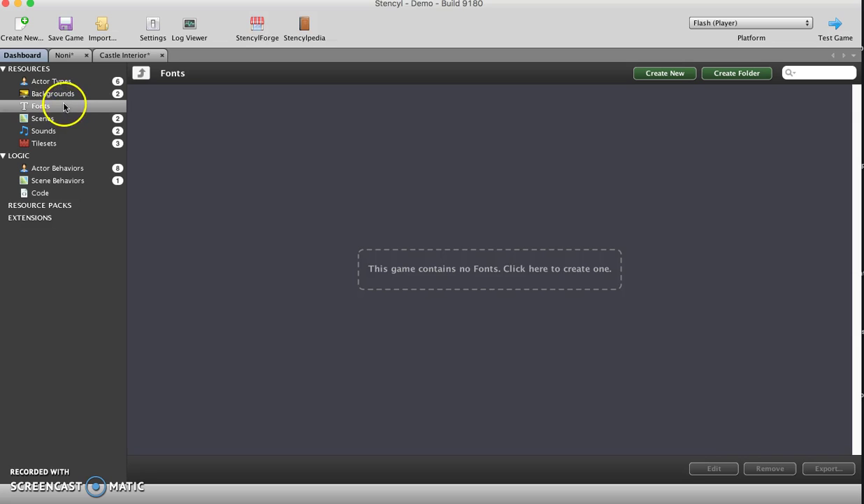
click(428, 285)
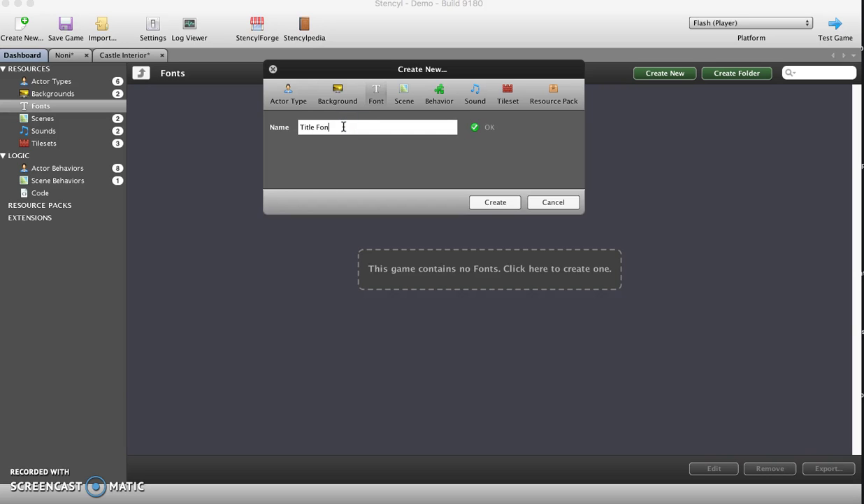
click(484, 202)
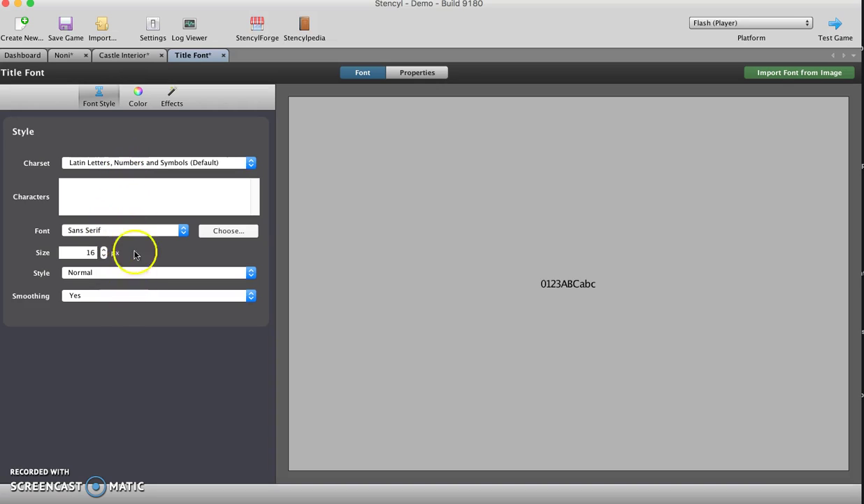
- Review the charset options available for Title Font
click(135, 163)
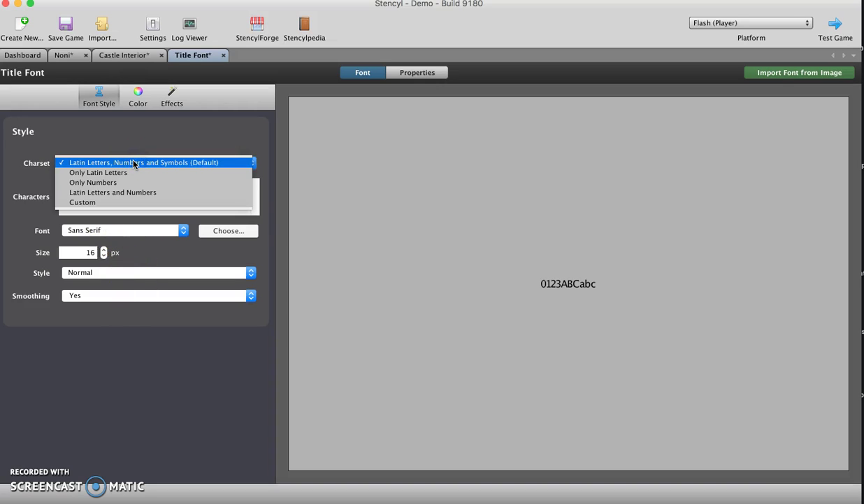
click(135, 163)
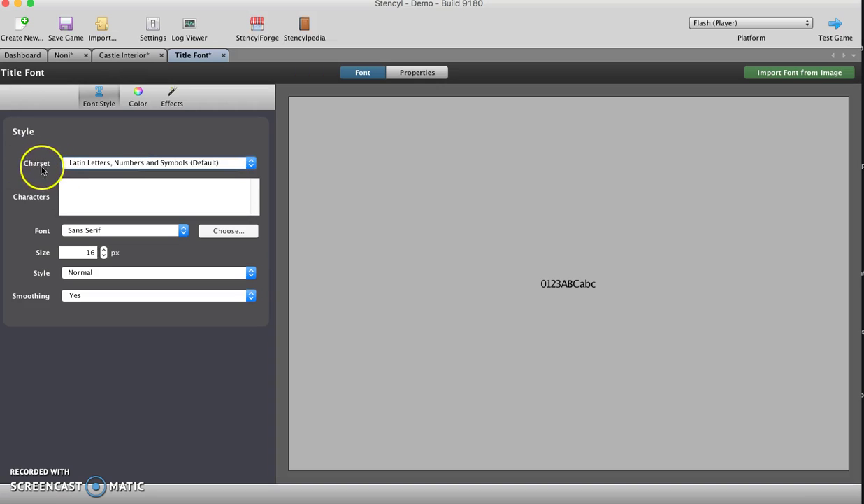
click(96, 163)
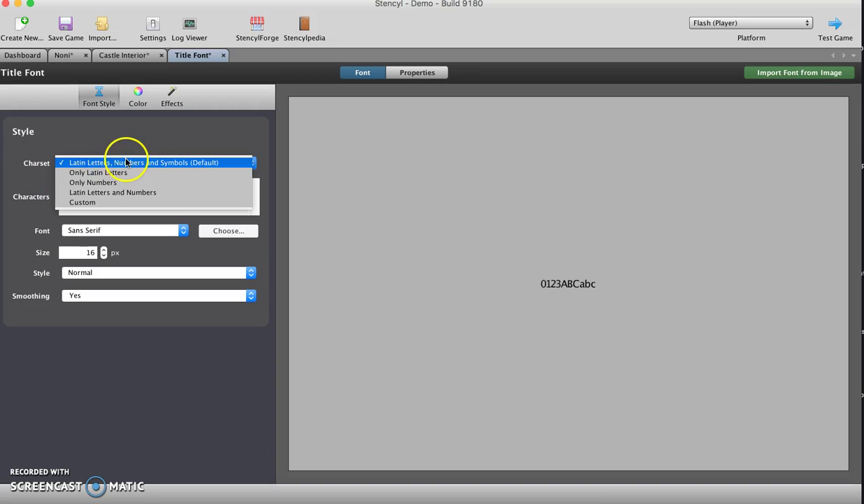
click(189, 143)
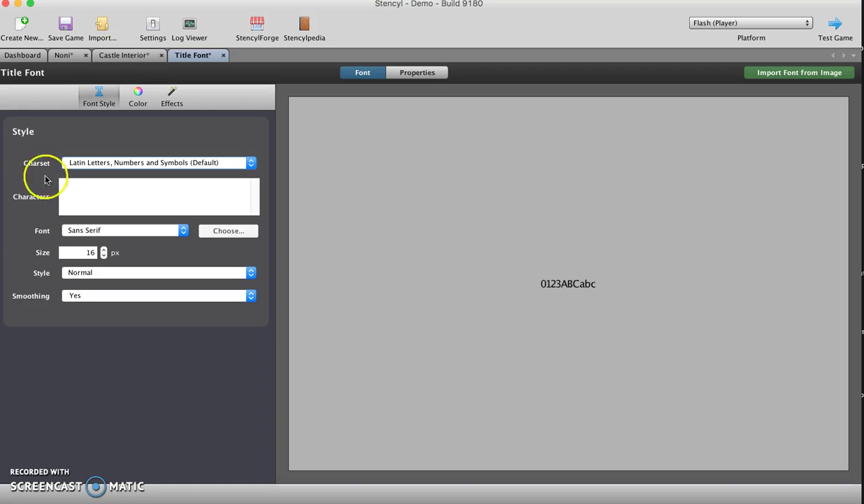
- Review the font faces available for Title Font and keep Sans Serif
click(102, 230)
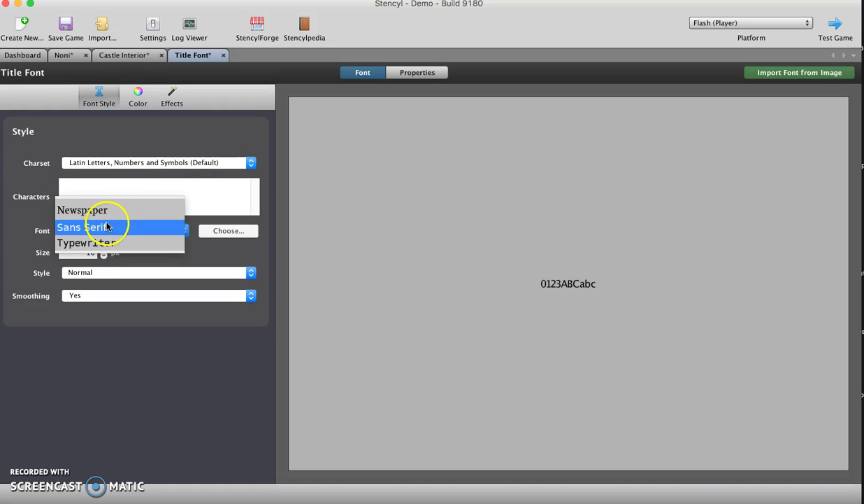
click(107, 226)
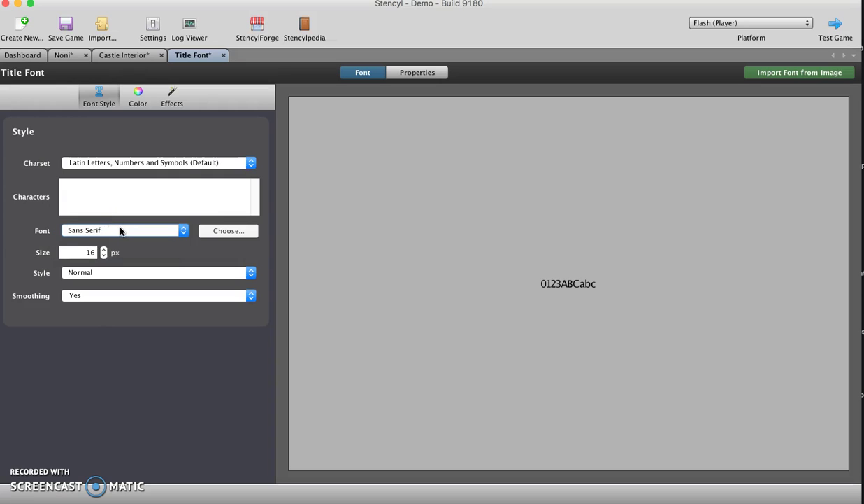
click(120, 231)
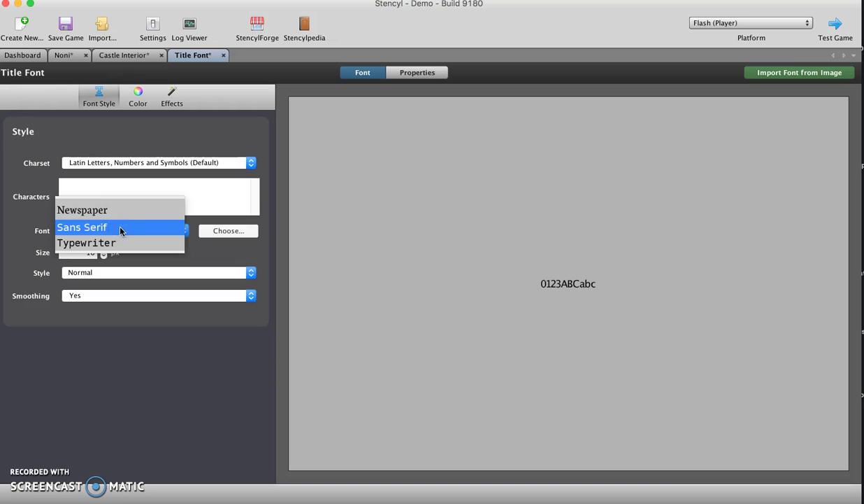
click(118, 225)
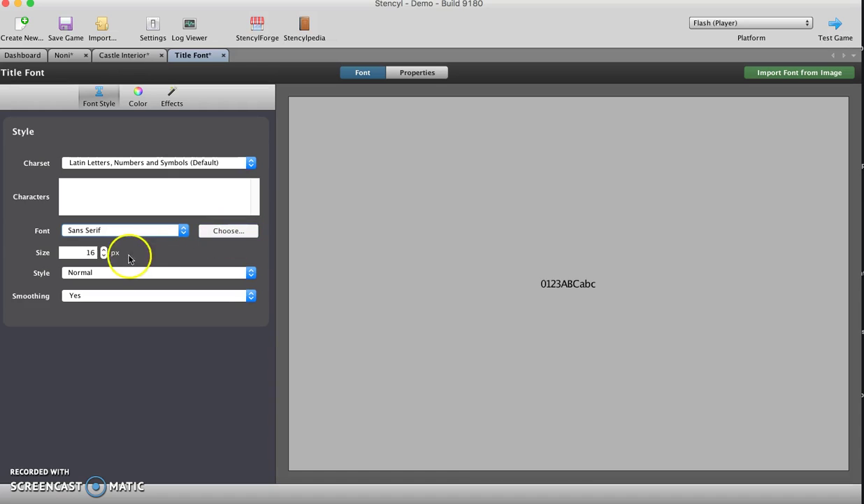
- Set the Title Font size to 40 px
click(103, 249)
click(104, 249)
click(104, 249)
click(103, 249)
click(104, 249)
click(104, 249)
click(104, 249)
click(103, 249)
click(104, 249)
click(103, 248)
click(103, 249)
click(103, 249)
click(104, 249)
click(104, 249)
click(104, 249)
click(104, 249)
click(103, 249)
click(103, 249)
click(103, 249)
click(104, 249)
click(104, 249)
click(104, 249)
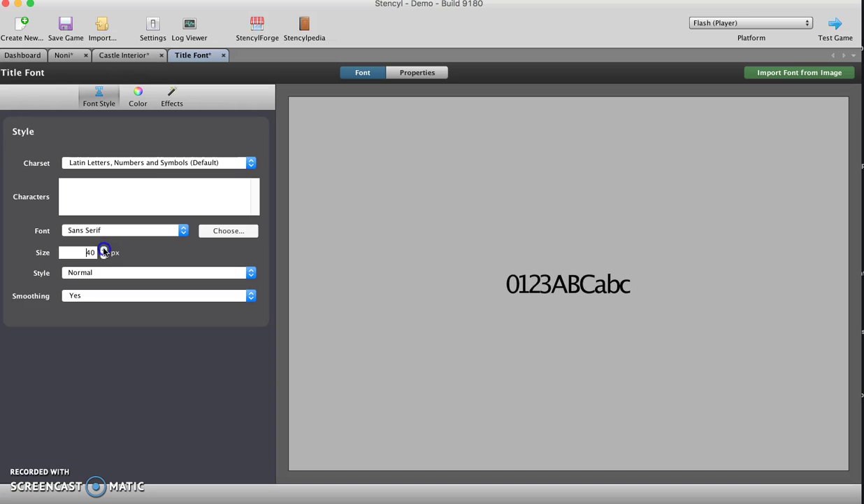
- Review the style and smoothing options, keeping the style Normal and smoothing set to Yes
click(110, 272)
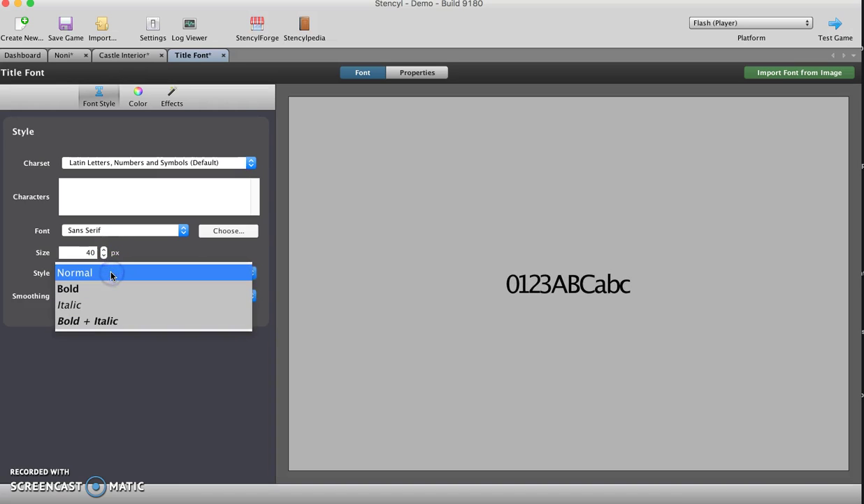
click(112, 276)
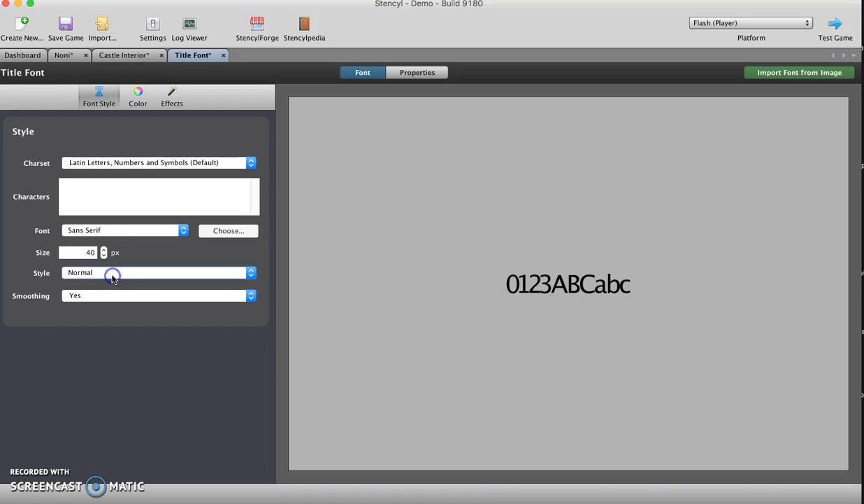
click(128, 296)
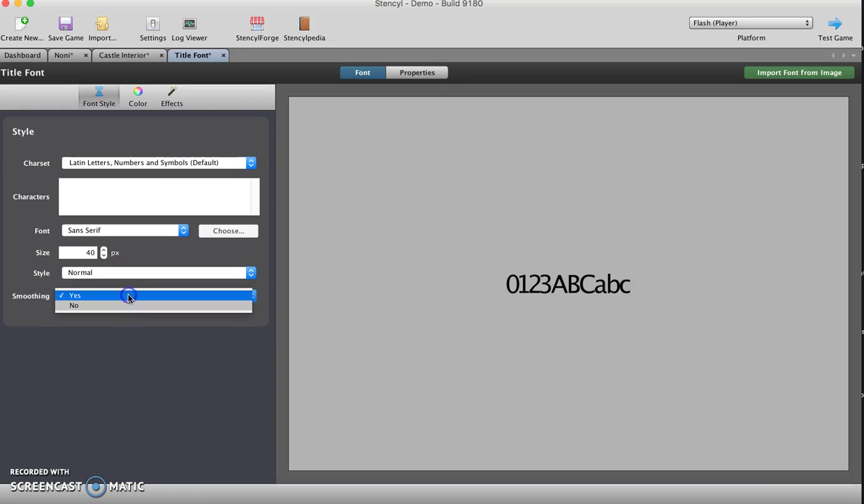
click(128, 296)
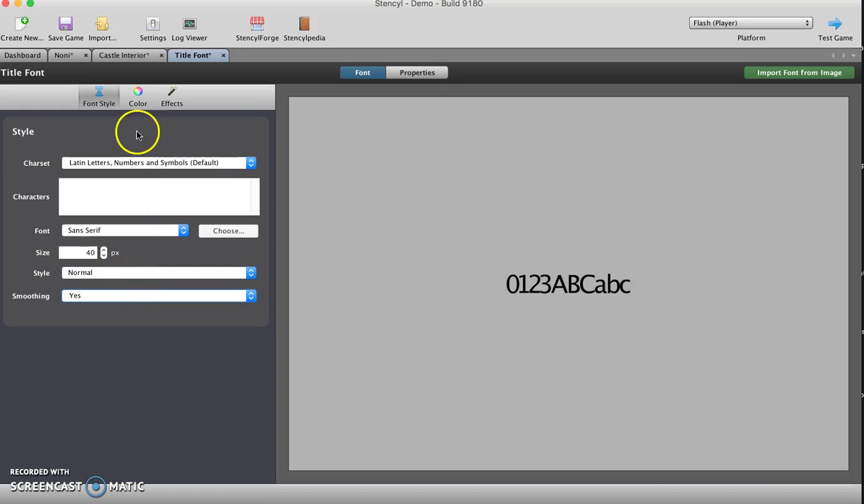
- Set the font color to a golden orange-yellow swatch from the extended color chooser
click(138, 96)
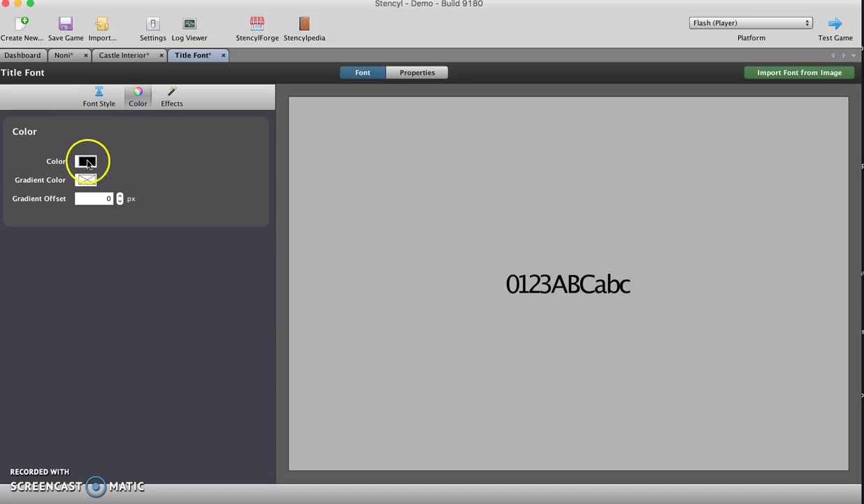
click(87, 162)
click(31, 212)
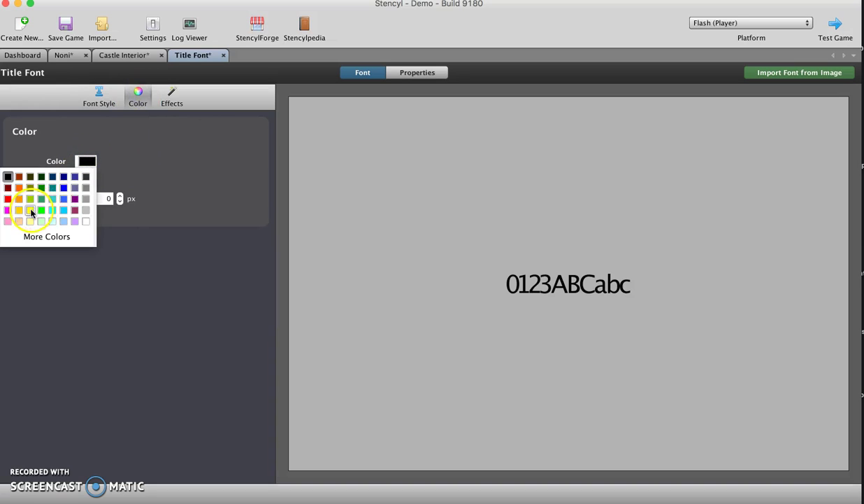
click(87, 161)
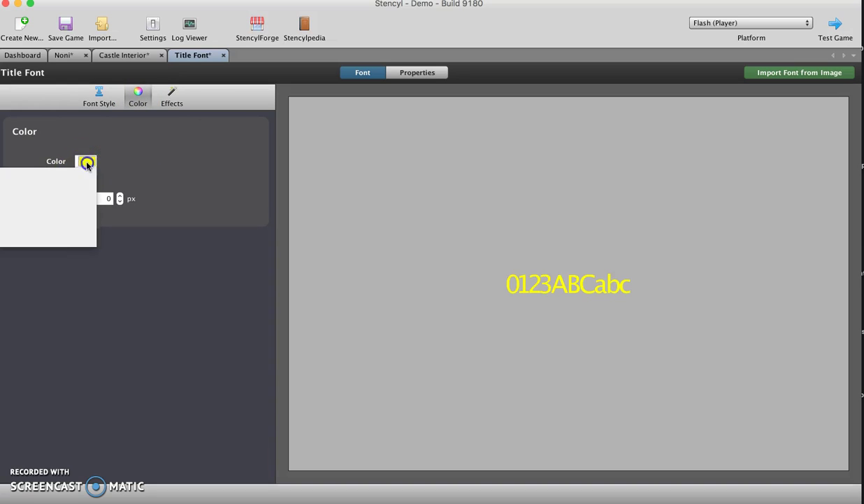
click(43, 236)
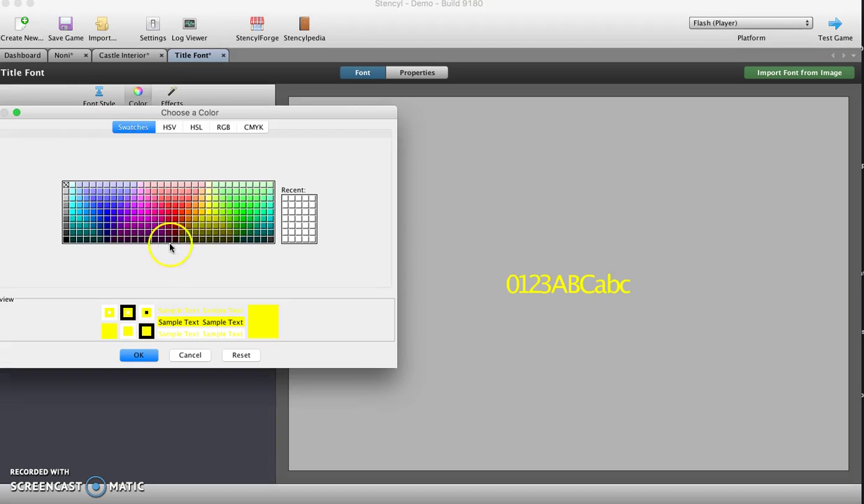
click(201, 205)
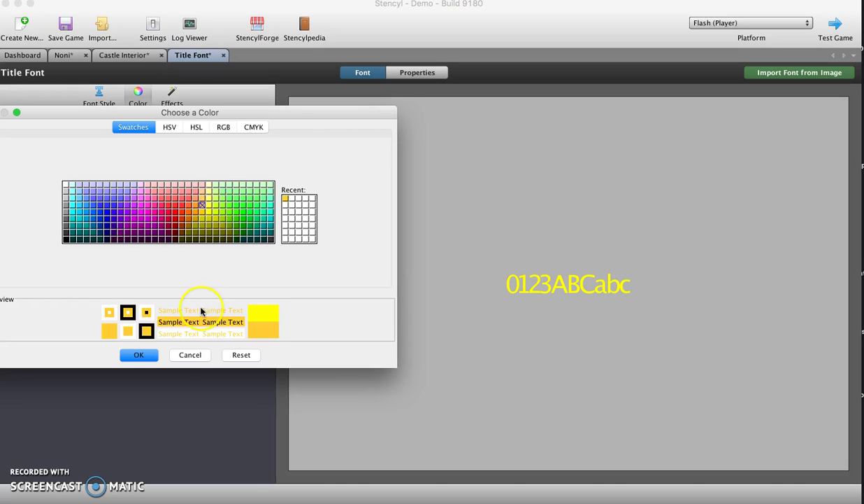
click(148, 354)
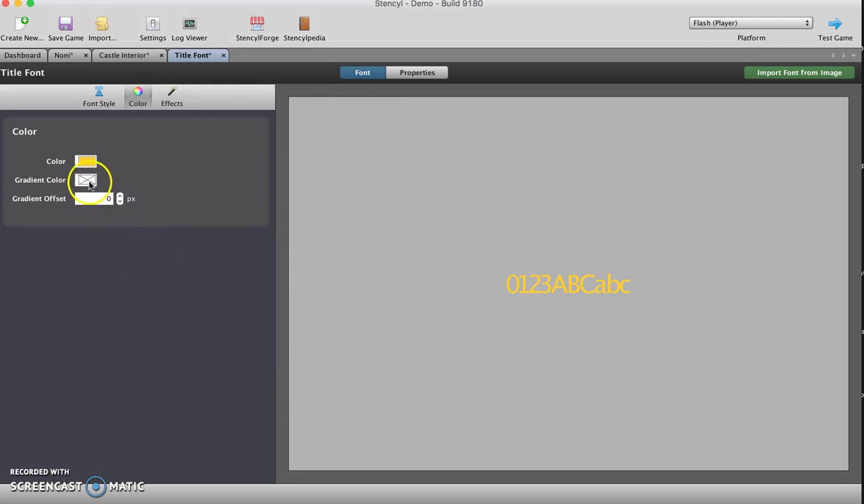
- Try a blue gradient with a 14 px offset on the font, resetting the offset to 0 and the gradient color to None
click(89, 180)
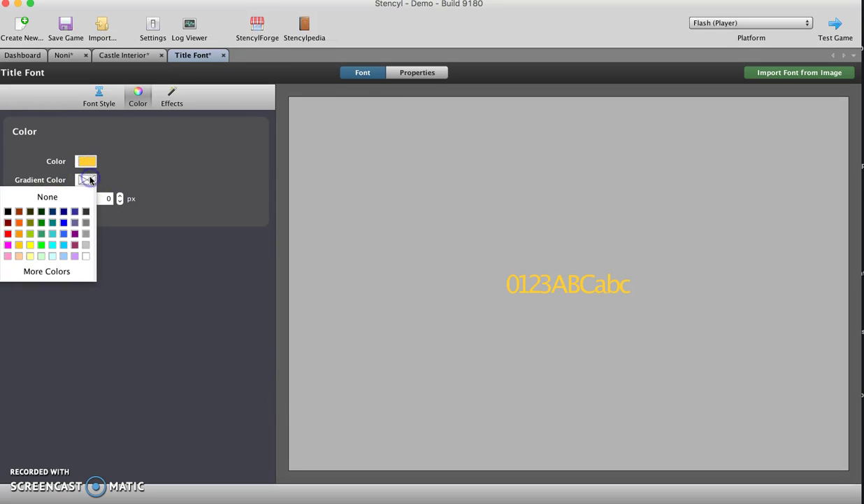
click(63, 222)
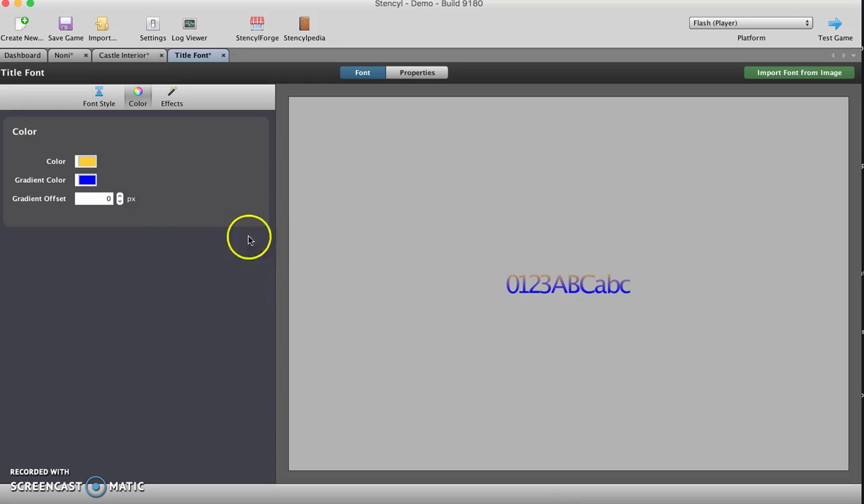
click(119, 195)
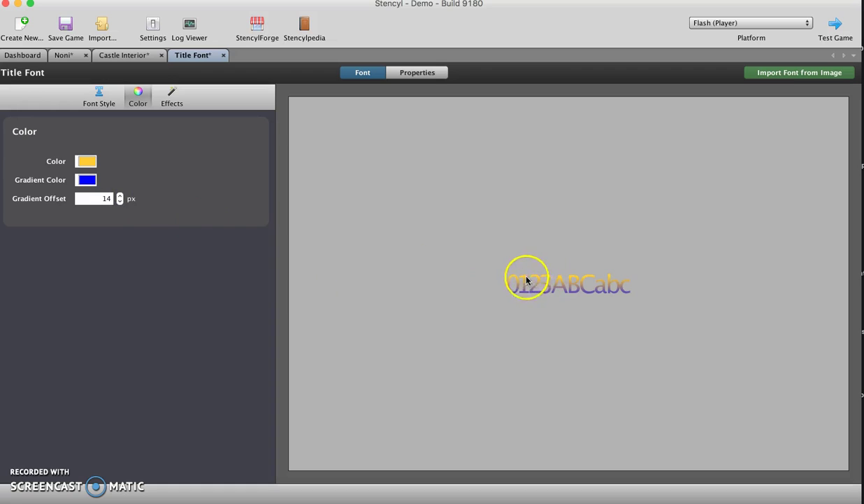
click(120, 200)
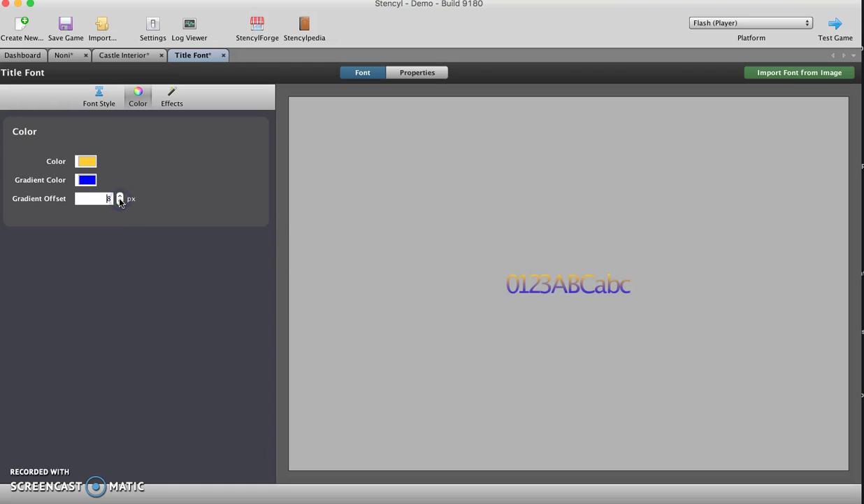
click(120, 200)
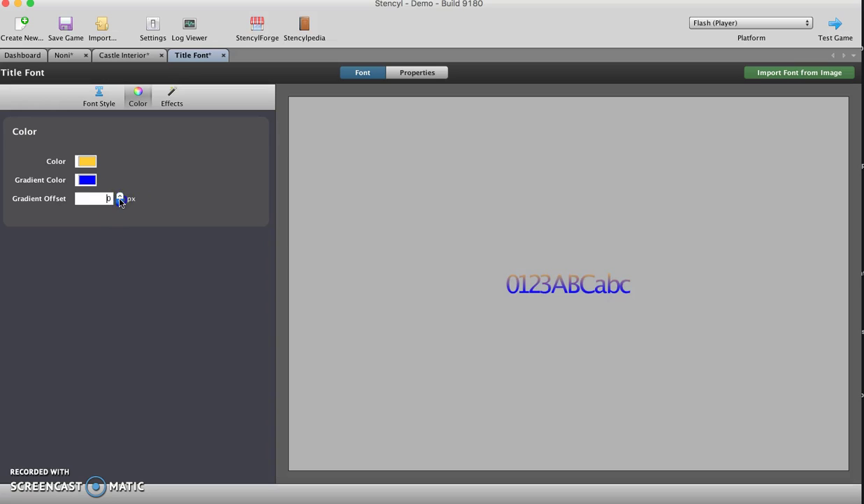
click(86, 180)
click(48, 197)
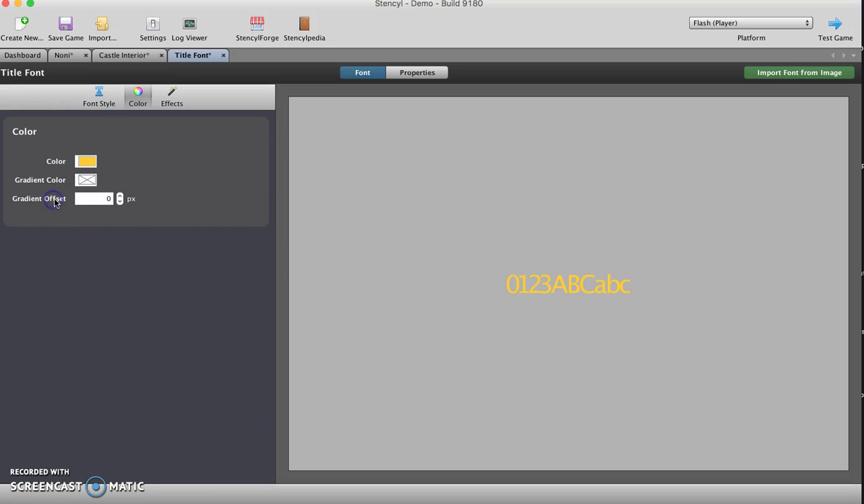
- Try a black stroke at sizes from 1 to 3 px on the font, resetting its size to 0 and color to None
click(171, 95)
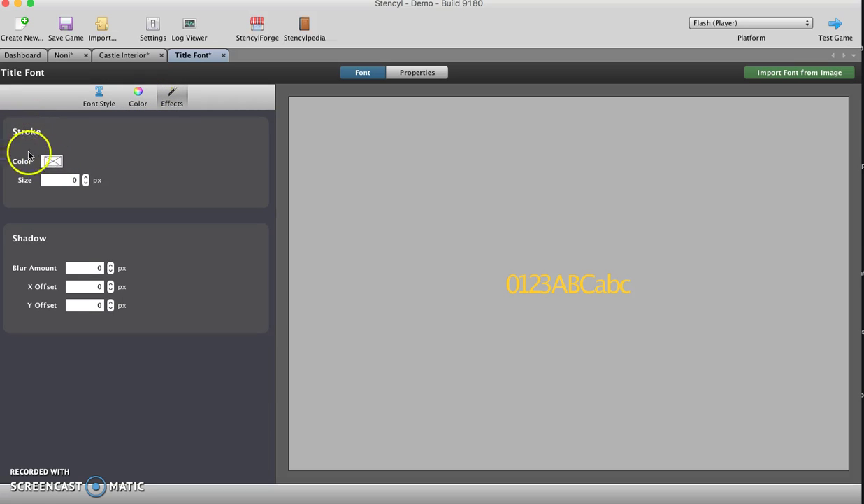
click(50, 162)
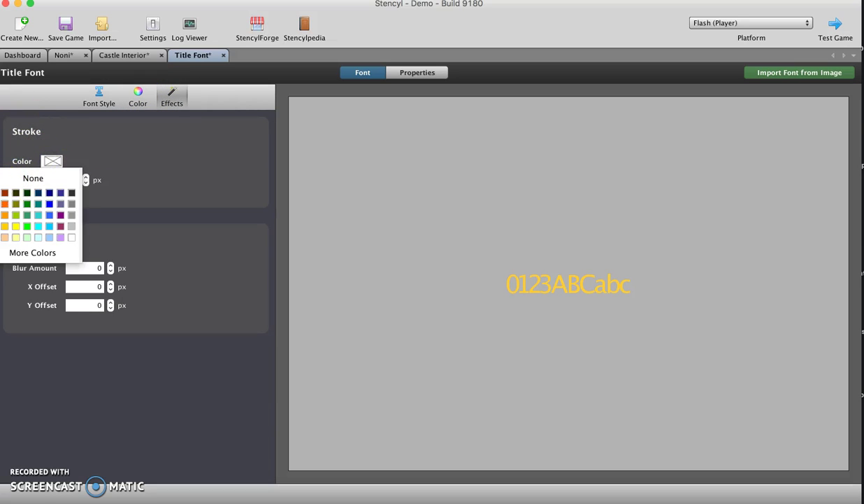
click(0, 192)
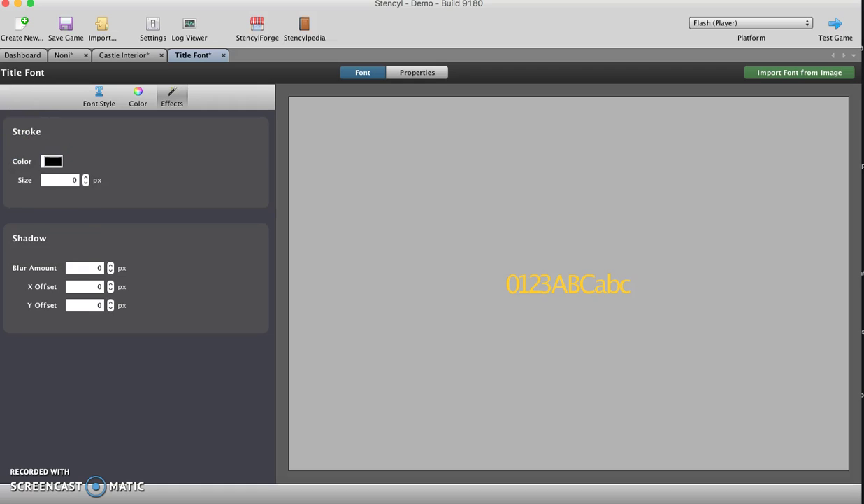
click(86, 178)
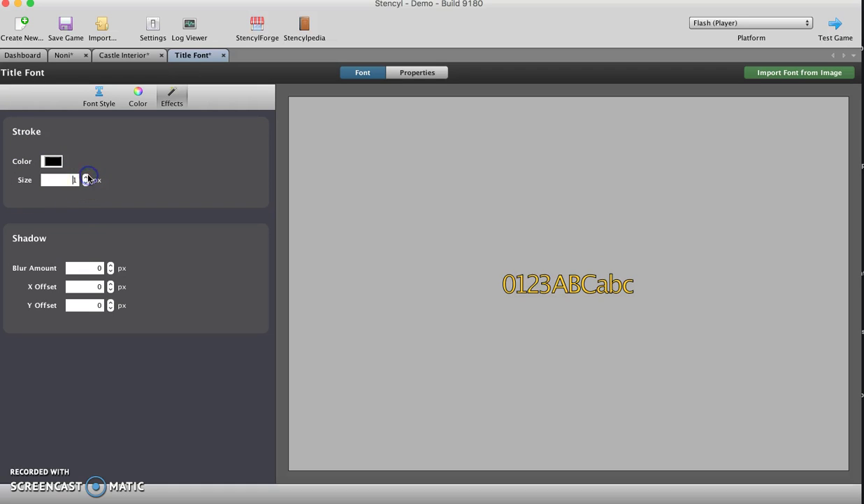
click(86, 177)
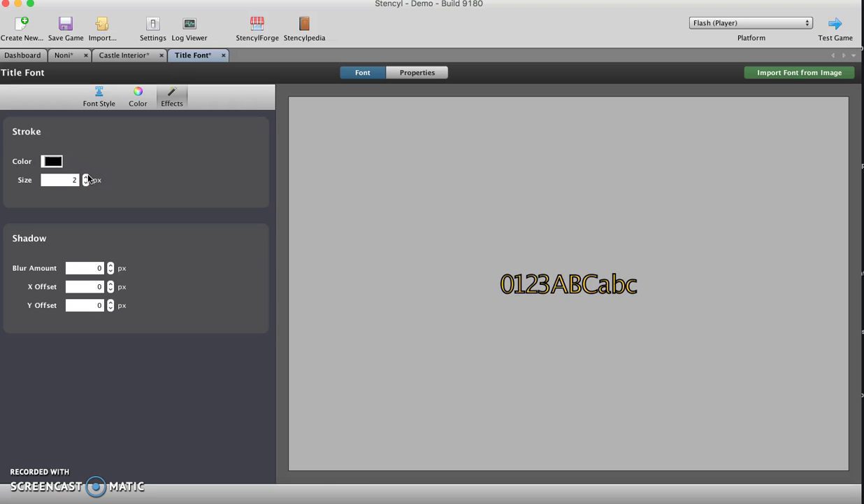
click(86, 177)
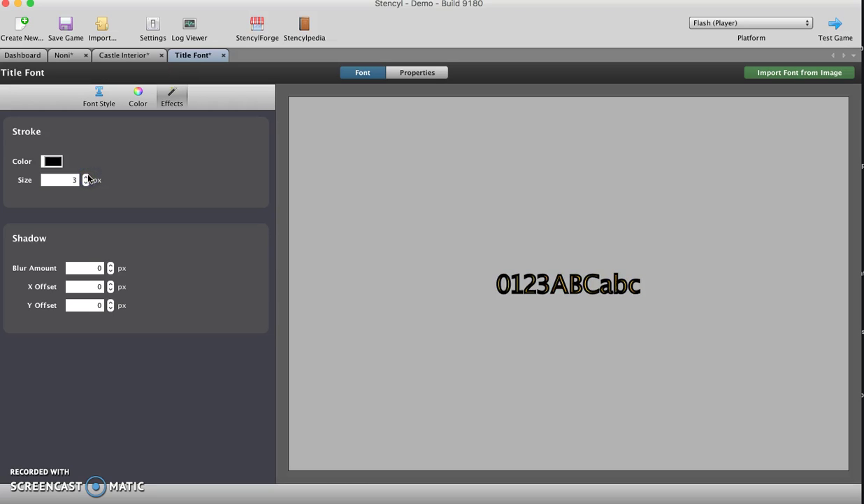
click(87, 183)
click(86, 182)
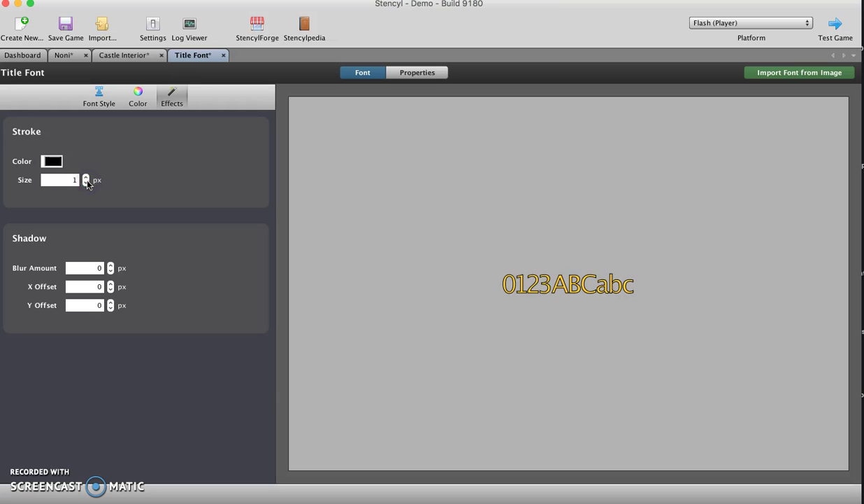
click(86, 183)
click(51, 163)
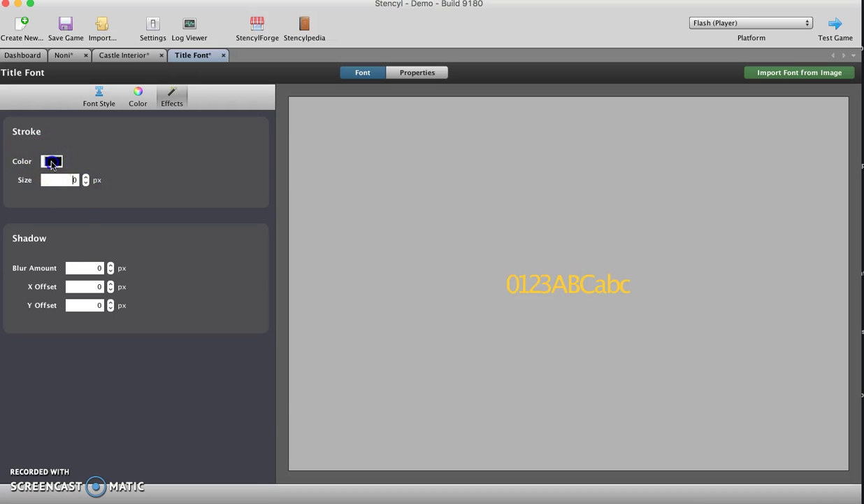
click(52, 175)
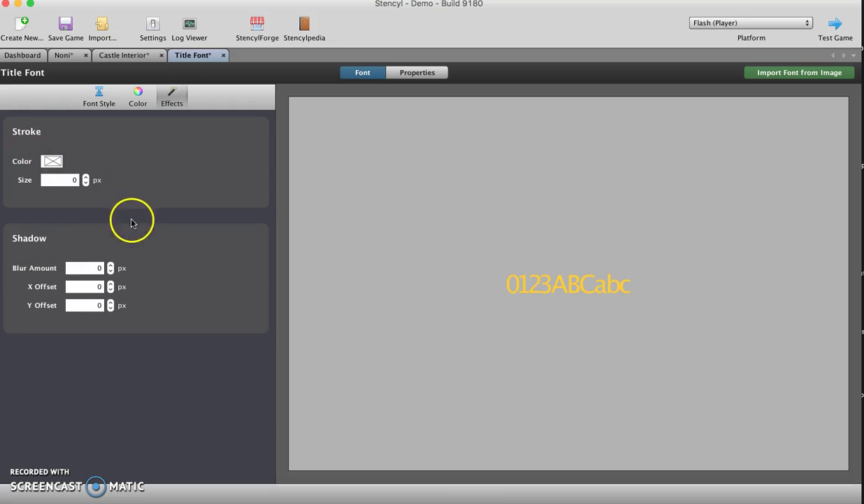
- Try a shadow blur amount of 35 px on the font and reset it to 0
click(111, 265)
click(110, 265)
click(111, 265)
click(111, 265)
click(111, 266)
click(110, 265)
click(110, 266)
click(111, 265)
click(111, 265)
click(111, 265)
click(111, 265)
click(110, 265)
click(111, 265)
click(111, 265)
click(111, 265)
click(110, 265)
click(111, 265)
click(111, 265)
click(111, 265)
click(110, 265)
click(111, 265)
click(111, 265)
click(110, 265)
click(111, 265)
click(110, 265)
click(111, 265)
click(110, 265)
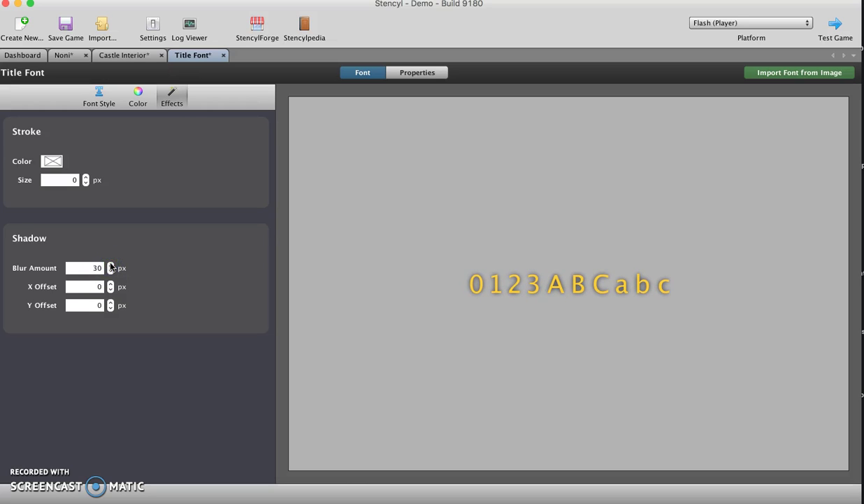
click(110, 265)
click(110, 265)
click(110, 265)
click(111, 265)
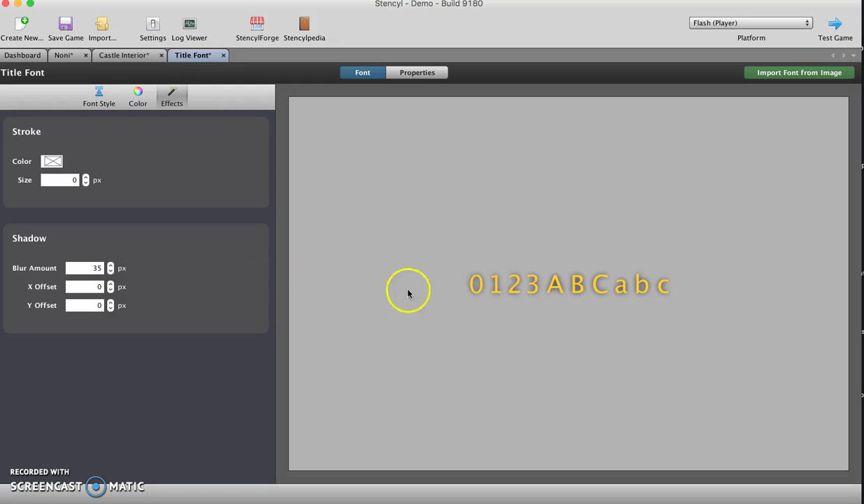
drag(111, 273, 112, 273)
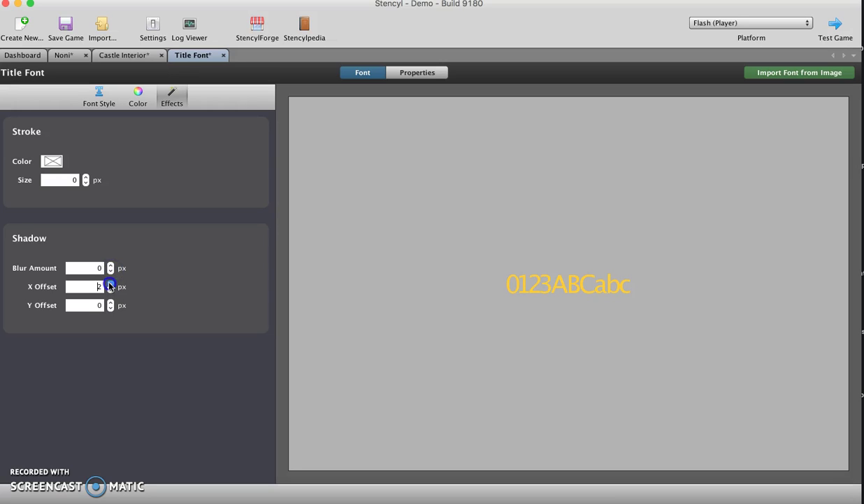
- Try a 1 px shadow blur with X and Y offsets on the font, resetting all three values to 0
drag(109, 284, 110, 284)
click(110, 265)
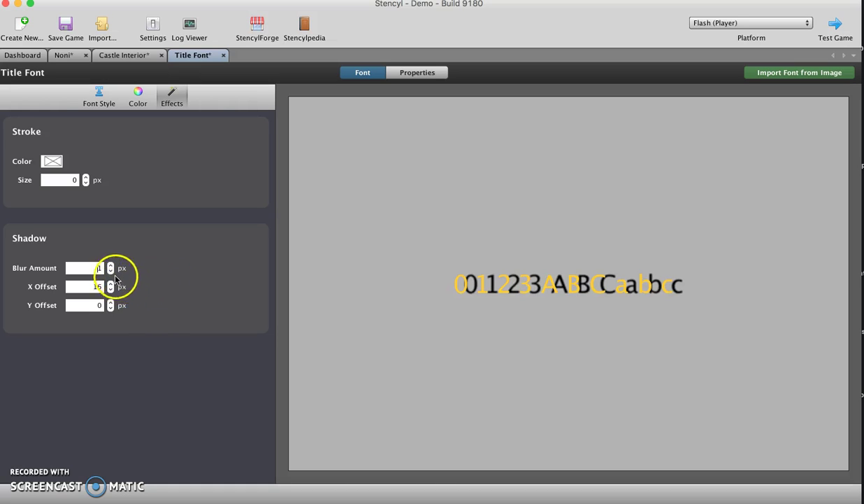
mouse_move(110, 284)
mouse_down()
mouse_move(110, 302)
mouse_move(109, 285)
mouse_up()
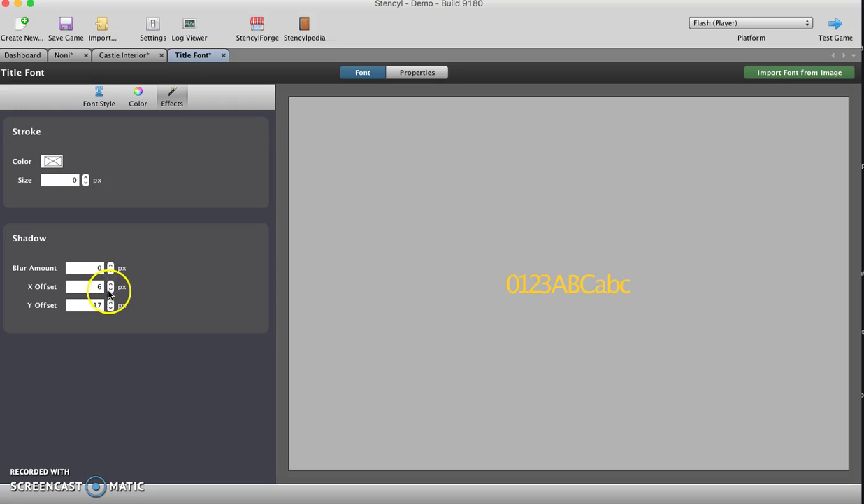
click(110, 284)
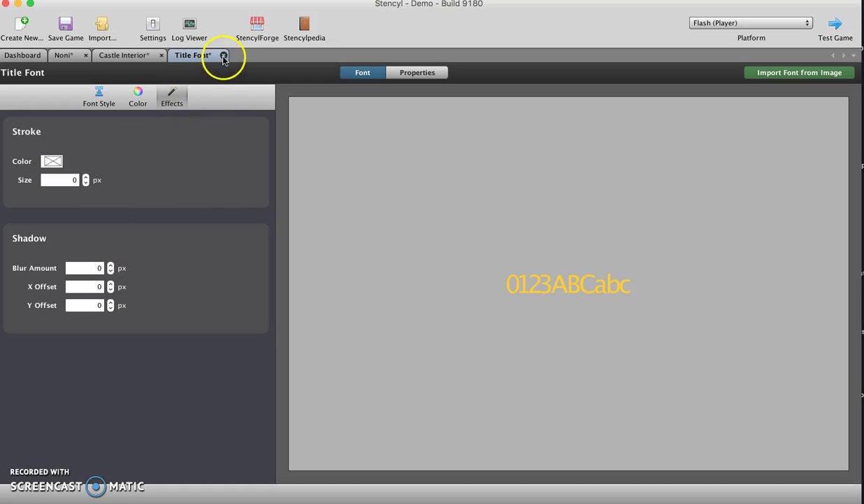
- Save the game, close the Title Font editor and return to the dashboard
key(super+s)
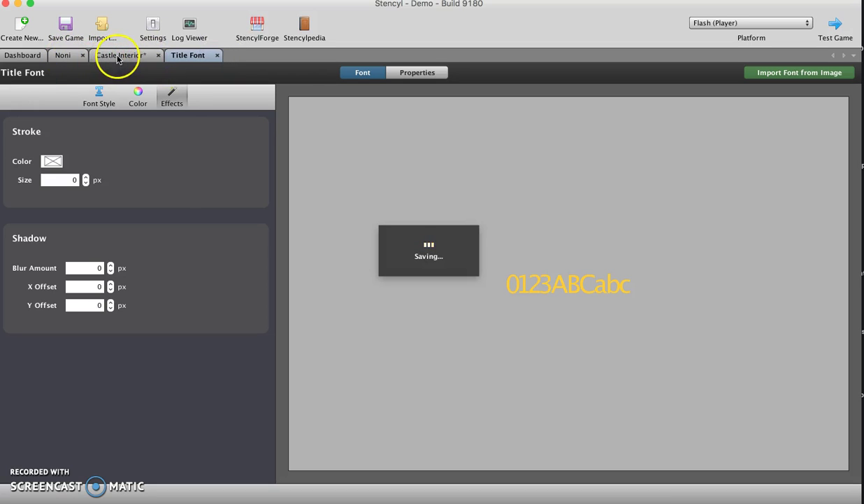
click(118, 56)
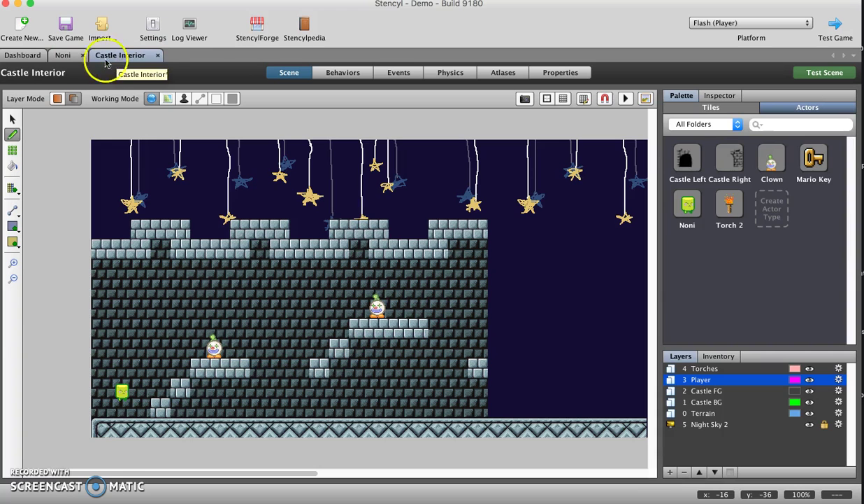
click(32, 57)
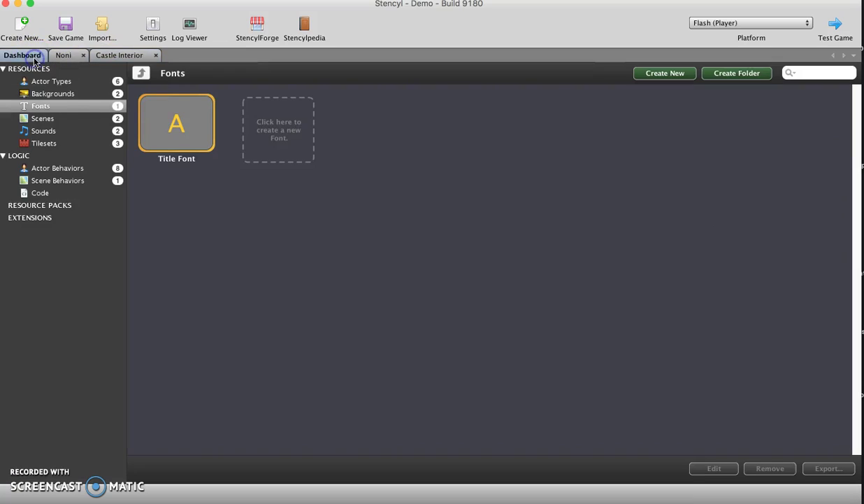
- Open the Start scene from the dashboard's list of scenes
click(90, 121)
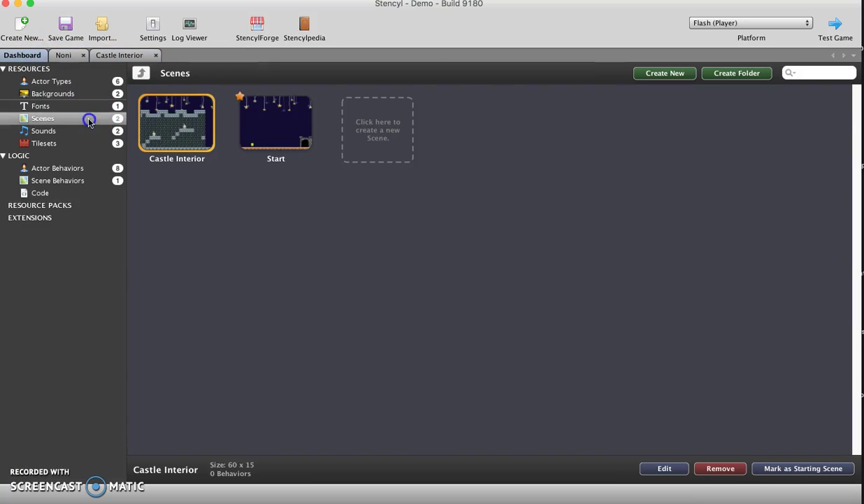
double_click(285, 127)
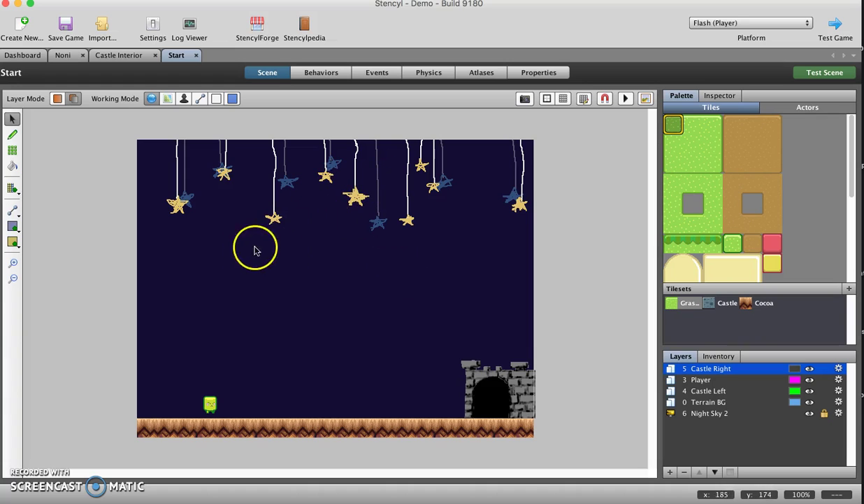
click(31, 54)
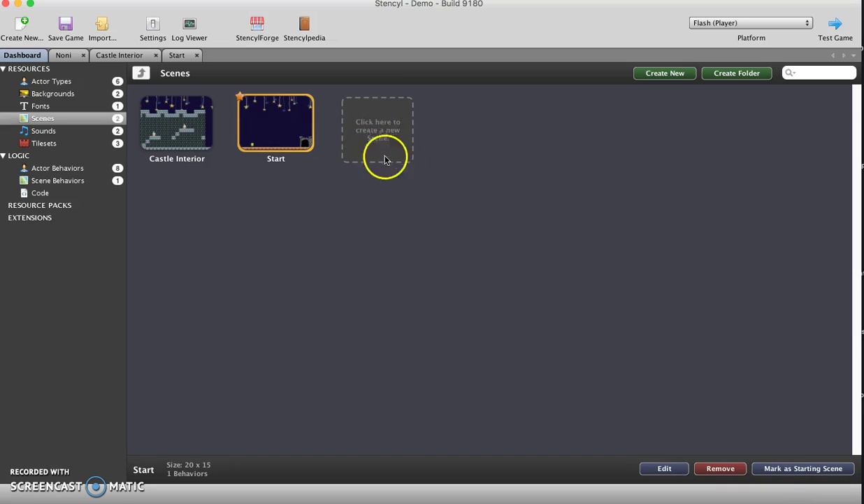
double_click(285, 128)
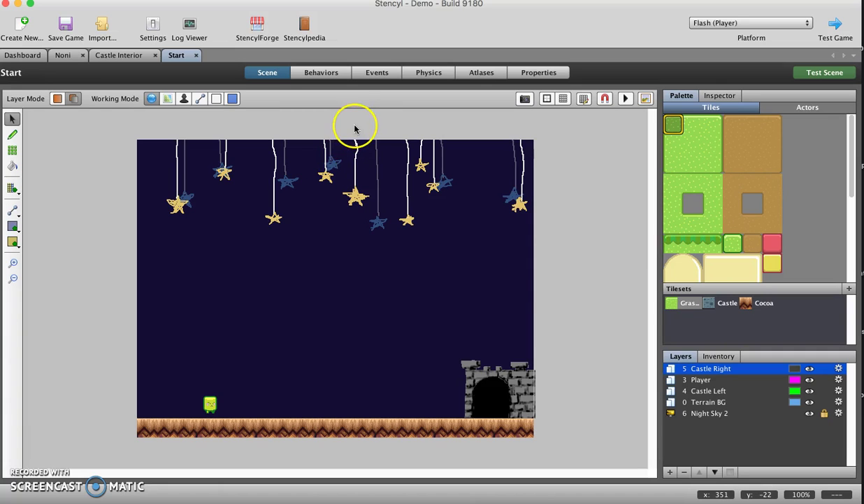
- Review the Start scene's Switch Scene on Enter Region behavior and open the scene's event editor
click(323, 73)
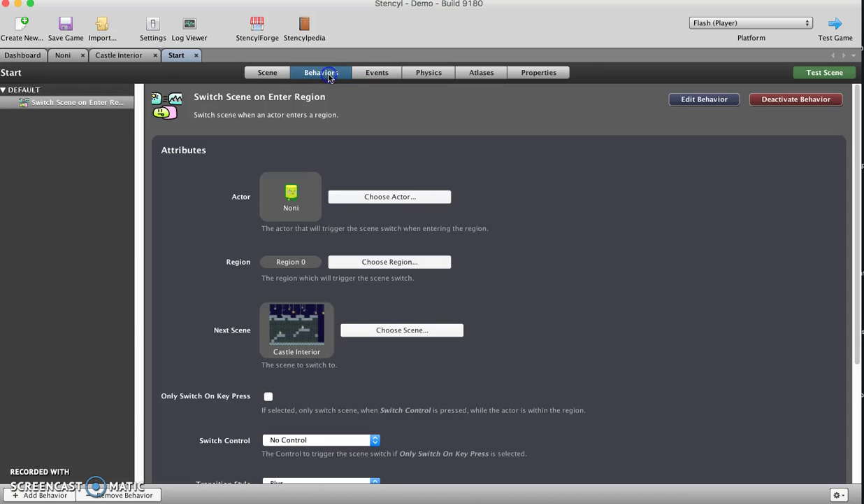
click(375, 74)
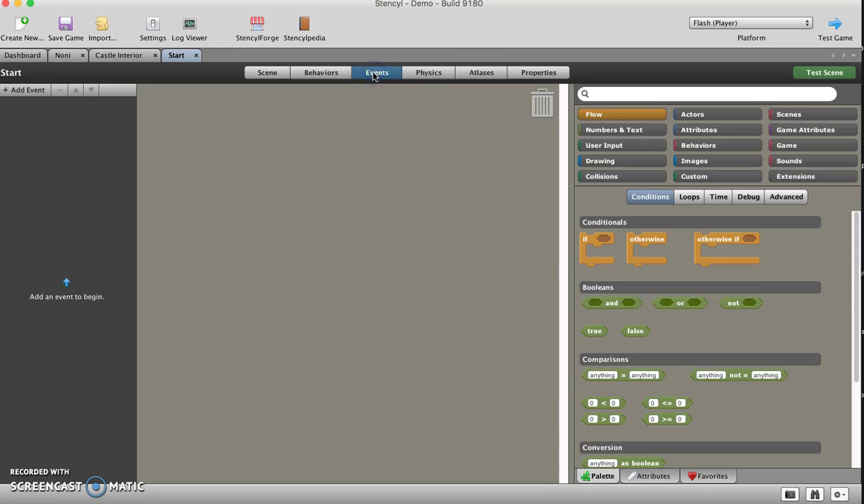
click(329, 74)
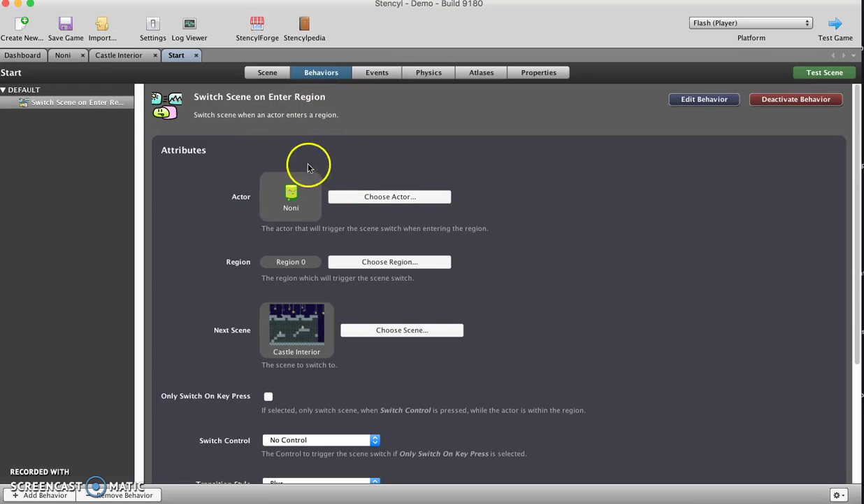
click(376, 75)
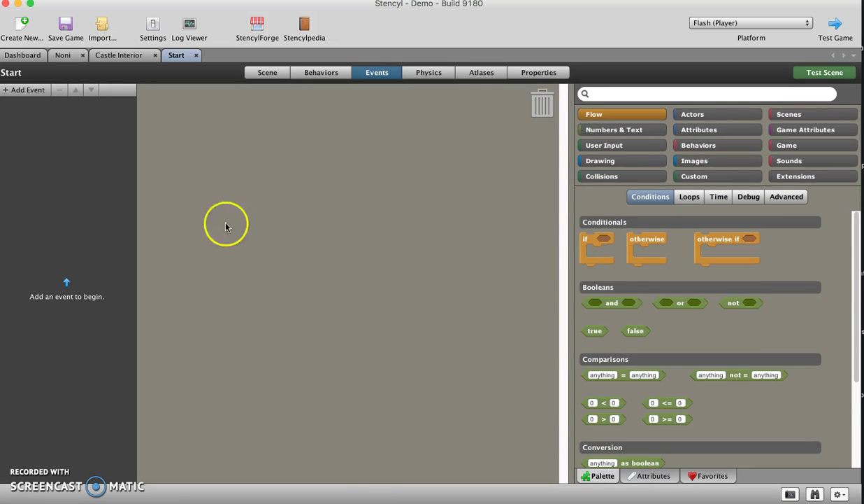
- Examine the available event types and the block categories, including User Input, Drawing, Collisions, Actors and Flow
click(28, 90)
mouse_move(31, 110)
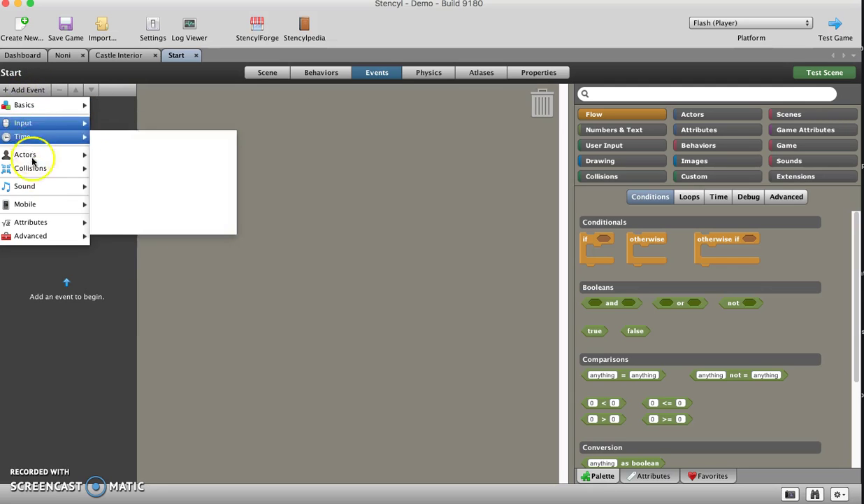
mouse_move(31, 235)
click(263, 187)
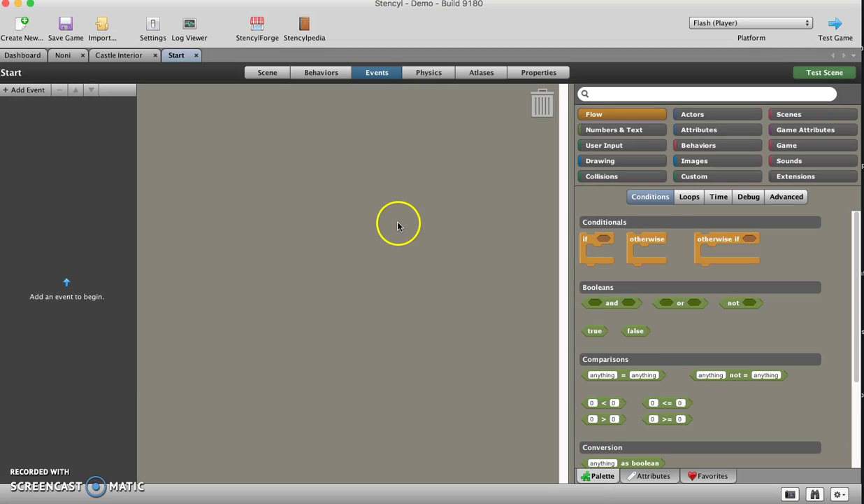
click(545, 104)
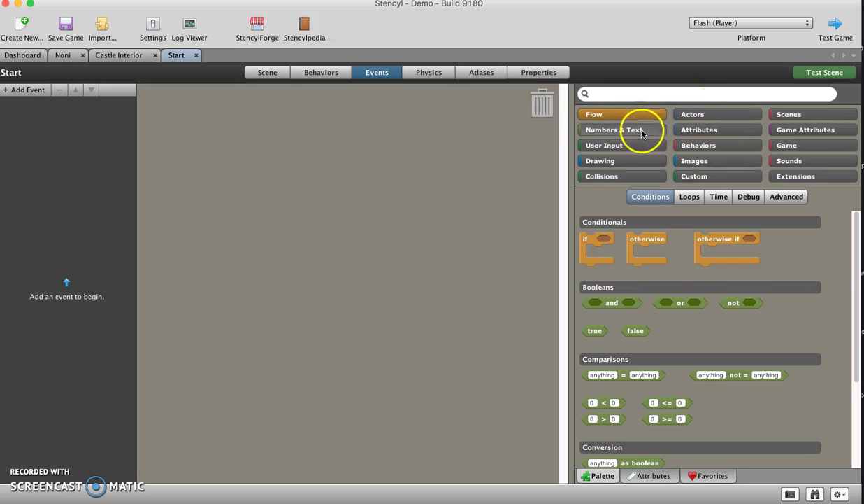
click(640, 130)
click(640, 146)
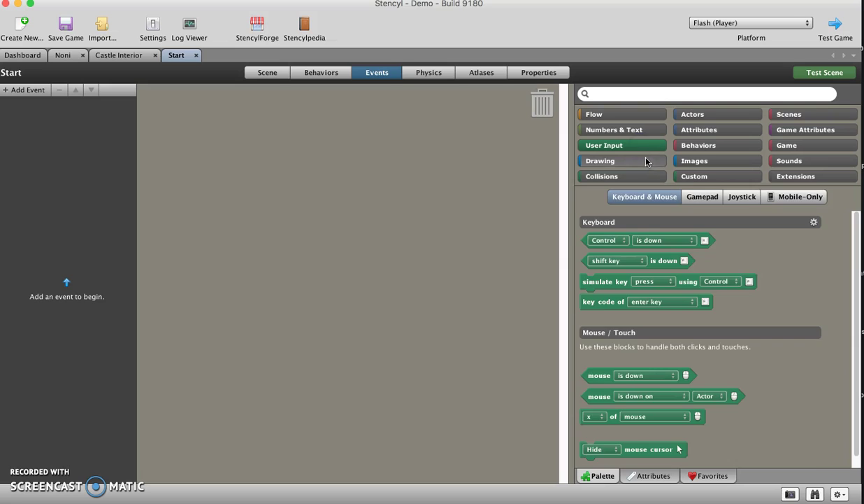
click(646, 162)
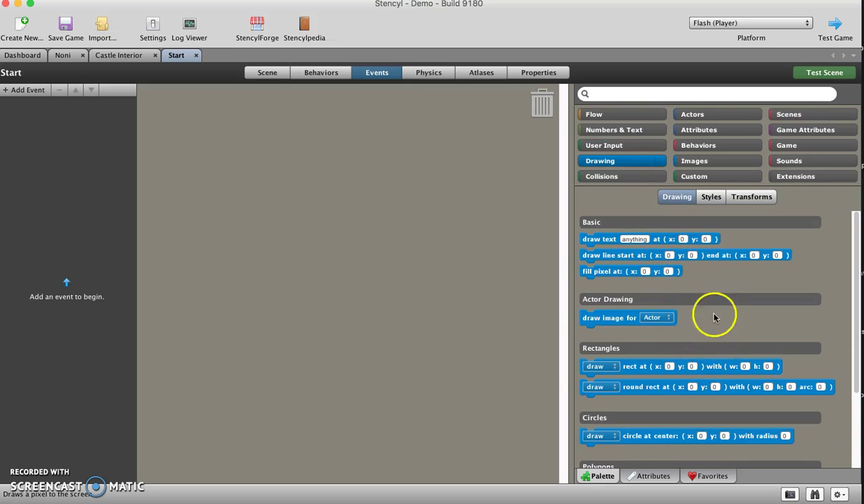
click(623, 175)
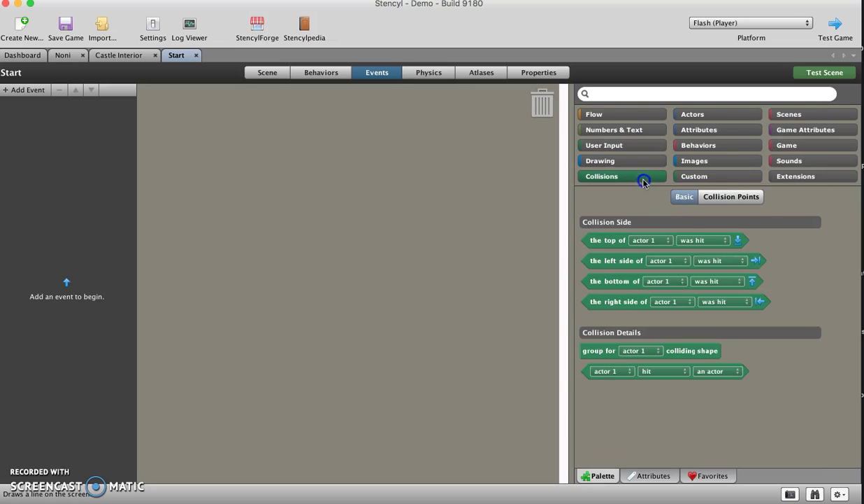
click(695, 130)
click(689, 115)
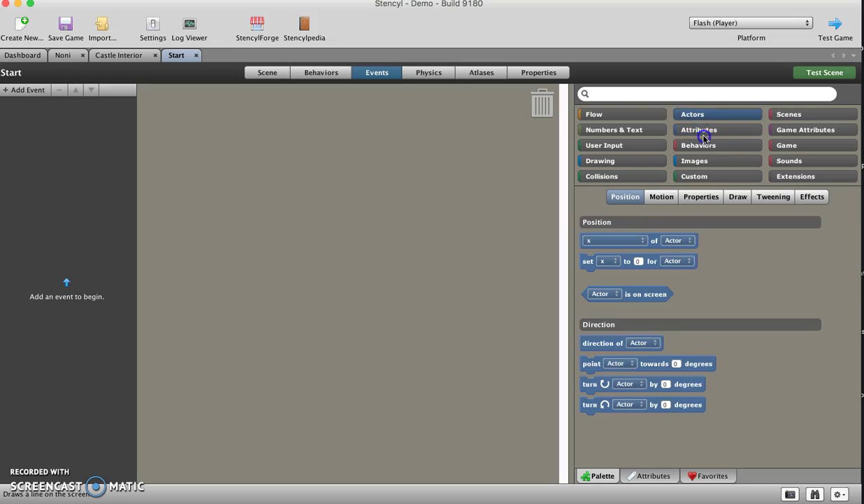
click(626, 116)
click(606, 98)
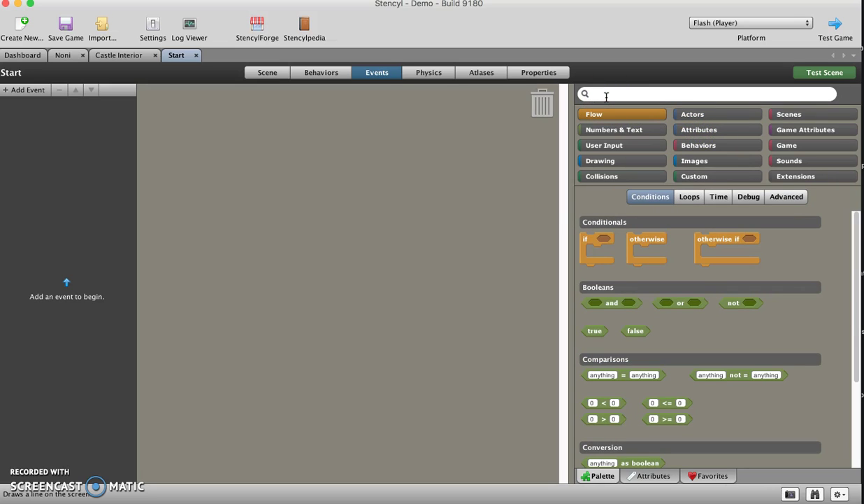
click(608, 96)
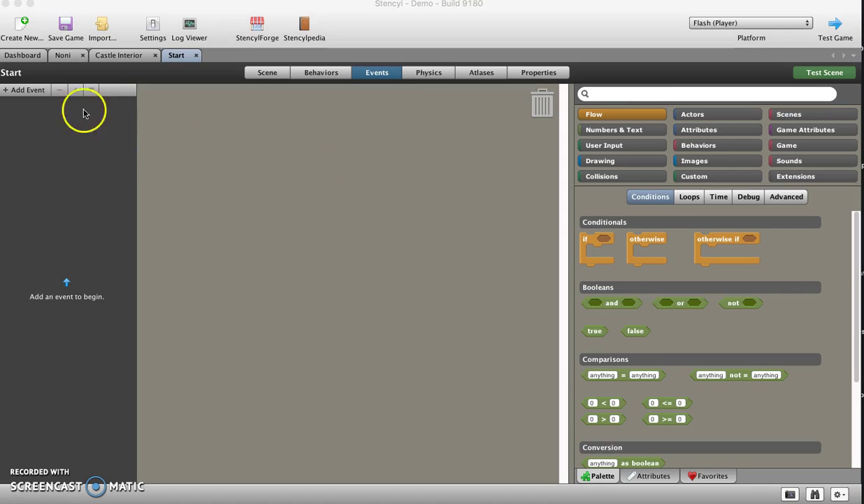
- Add a When Drawing event to the Start scene and rename it as TitleText
click(29, 95)
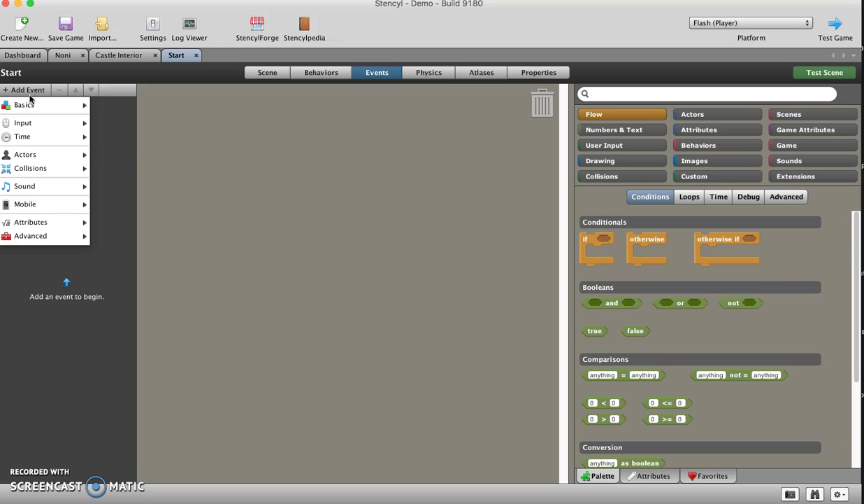
mouse_move(33, 108)
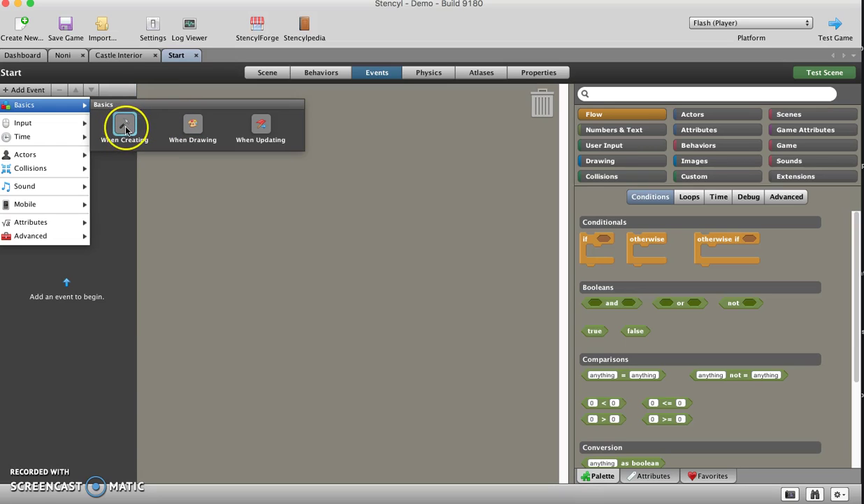
click(195, 125)
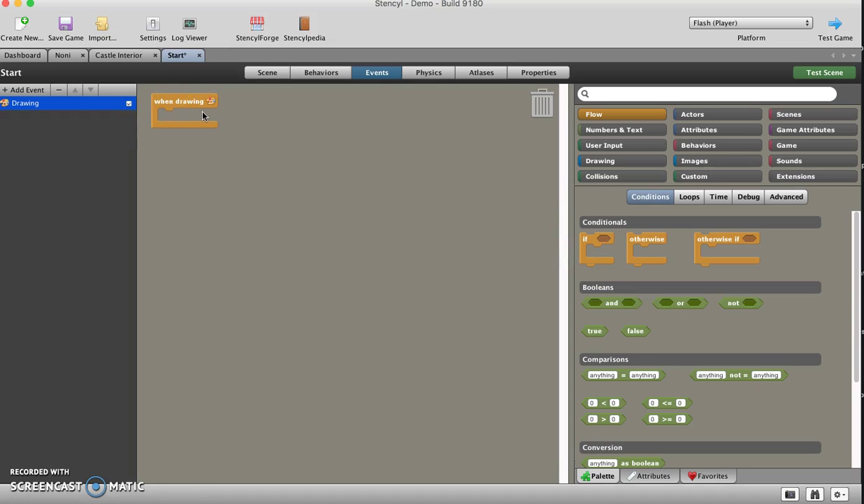
double_click(23, 104)
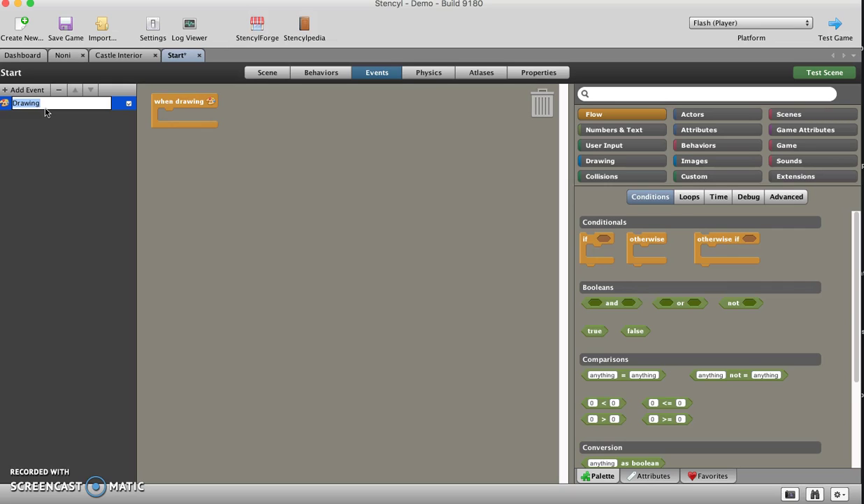
text(TitleText)
key(Return)
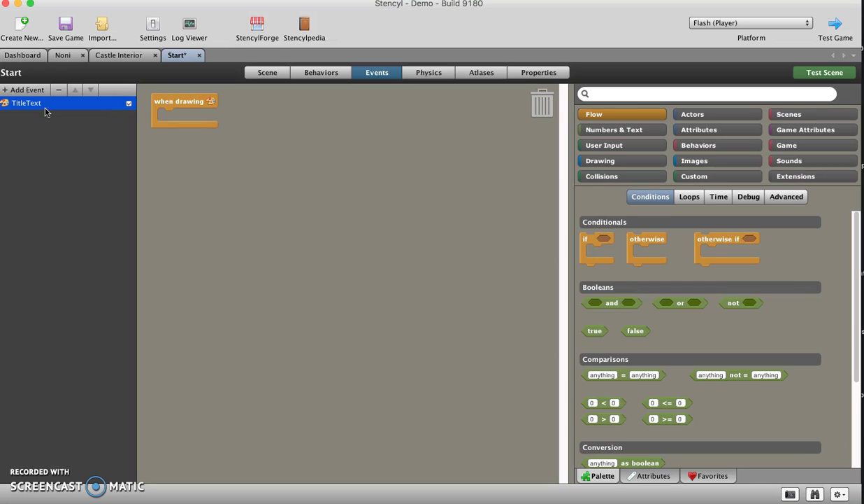
- Insert a draw text block from the Drawing blocks into the TitleText event's when drawing wrapper
click(622, 160)
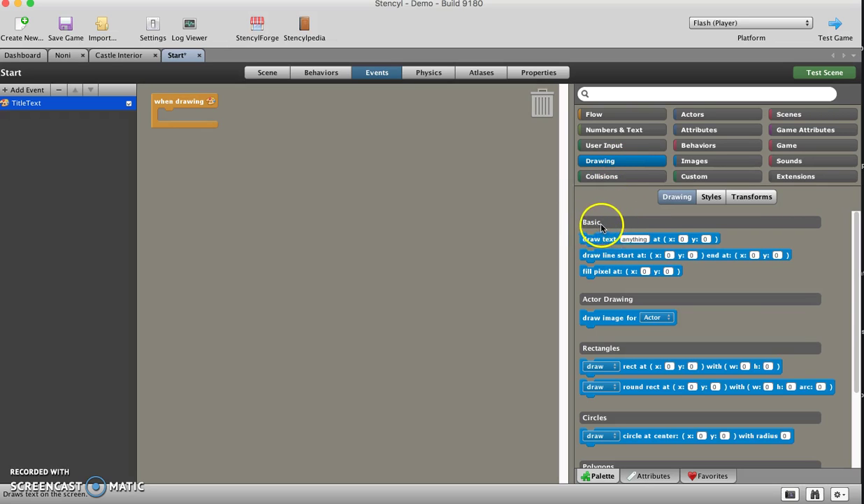
click(711, 197)
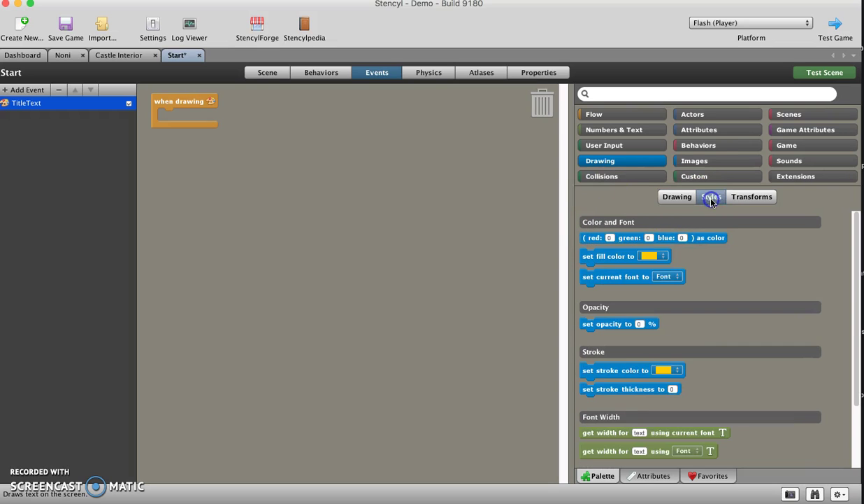
click(735, 198)
click(677, 197)
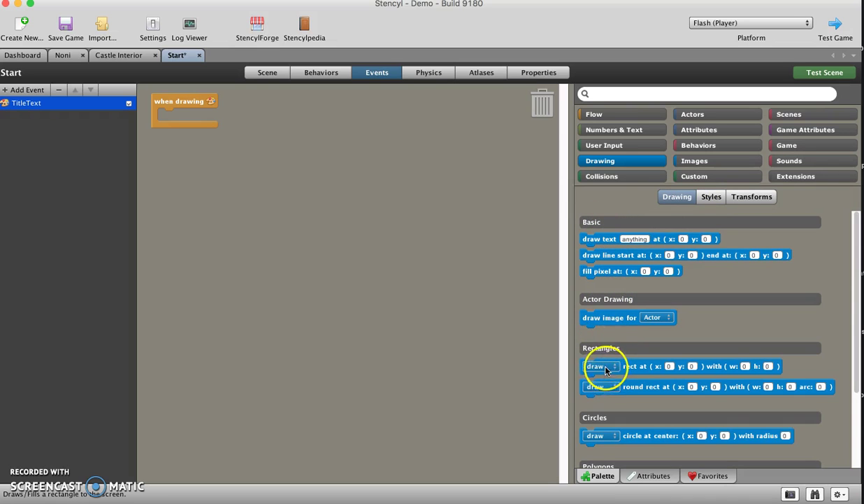
scroll(606, 370, down, 2)
scroll(605, 369, down, 5)
scroll(606, 369, up, 6)
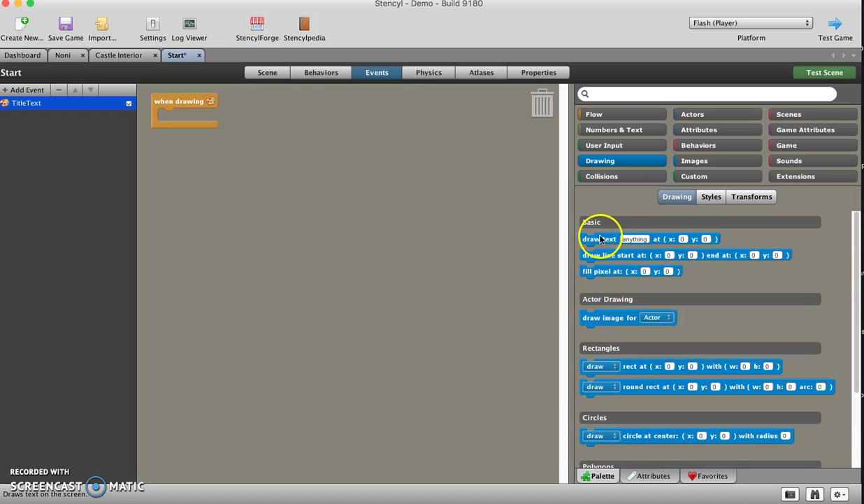
mouse_move(603, 240)
mouse_down()
mouse_move(537, 248)
mouse_move(404, 222)
mouse_move(229, 163)
mouse_move(181, 116)
mouse_up()
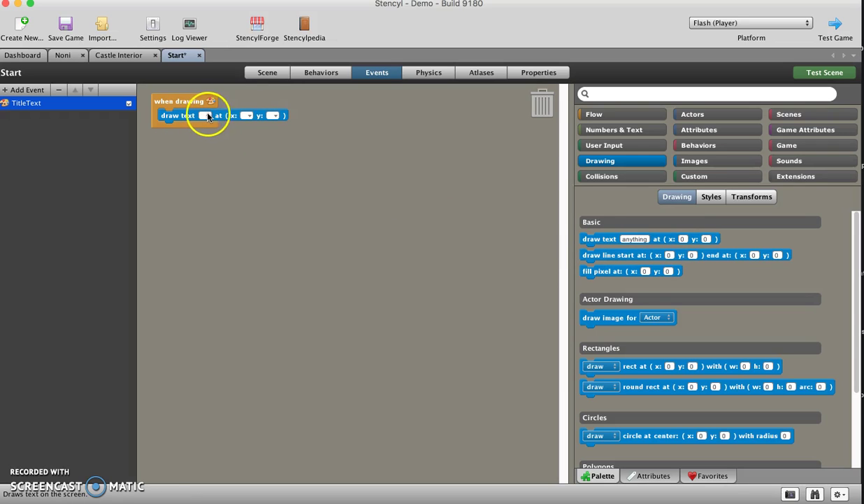
- Set the draw text block's text to "Welcome To The Castle Adventure!"
click(207, 116)
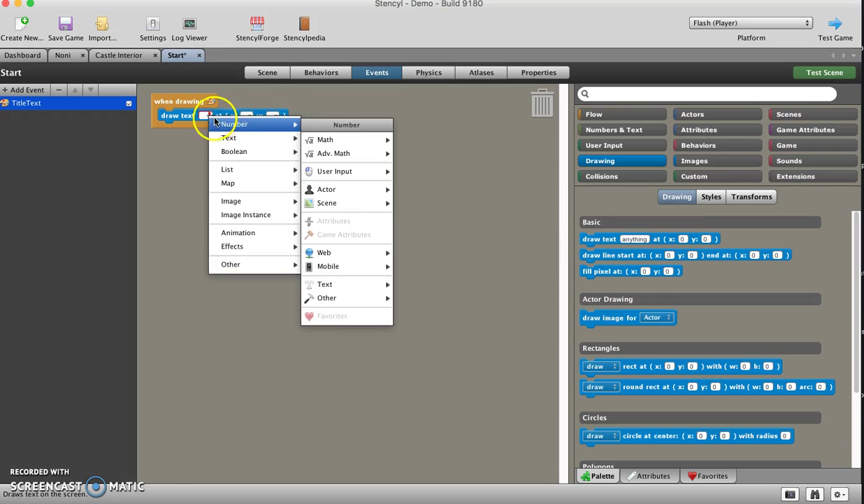
click(199, 122)
click(204, 116)
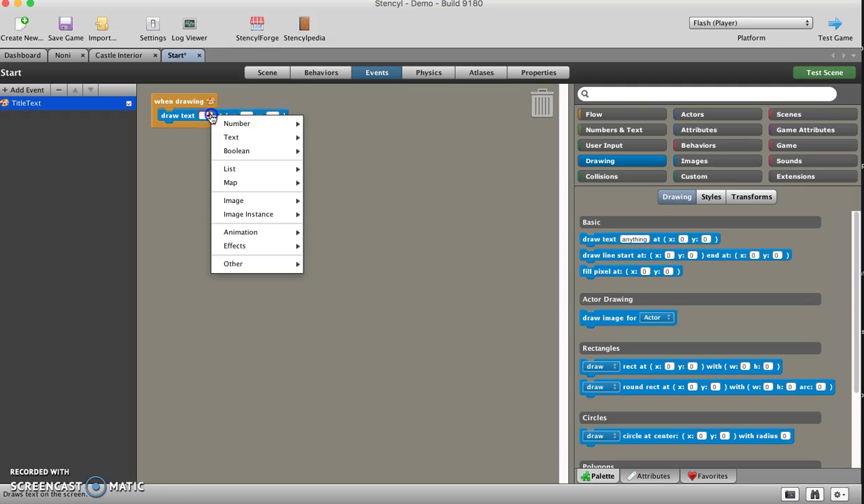
mouse_move(224, 123)
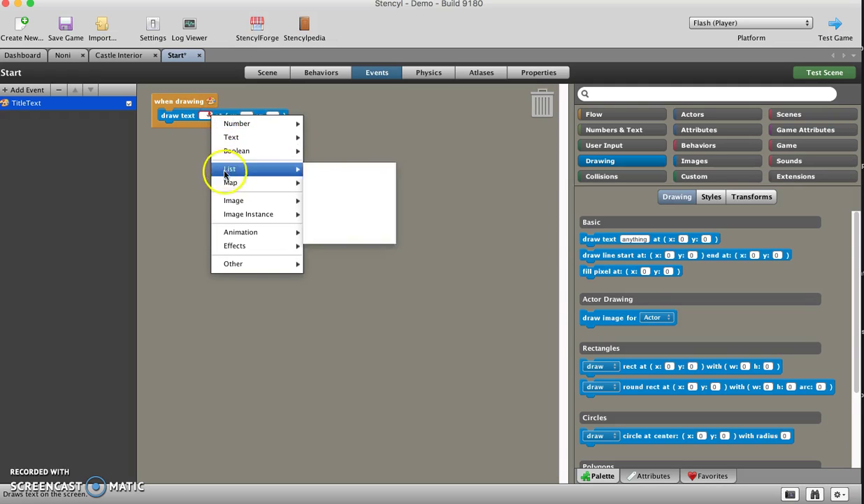
click(144, 153)
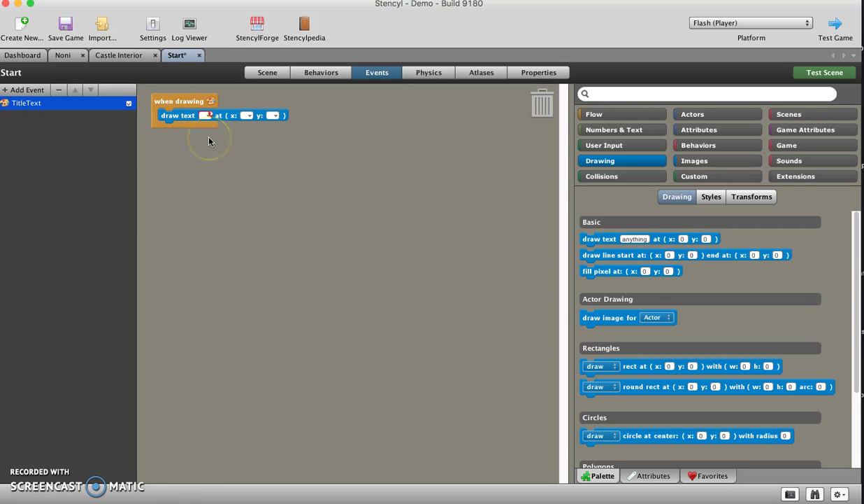
text(Welcome To)
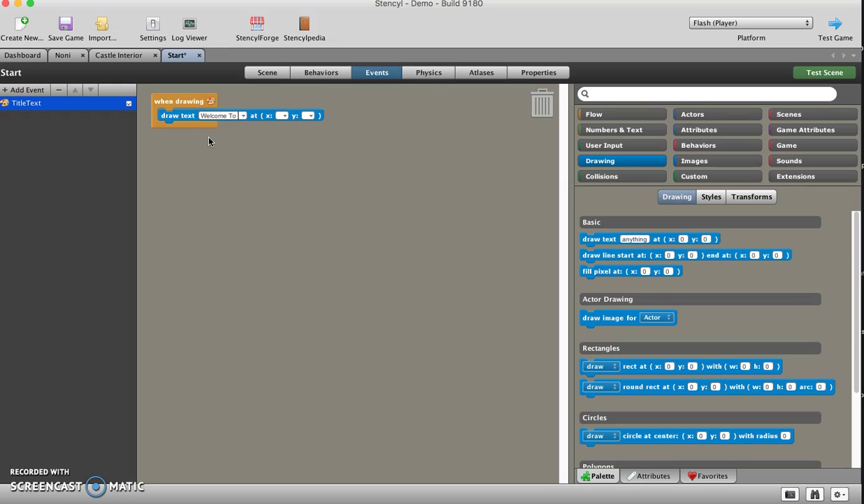
text( The Castle Adventure!)
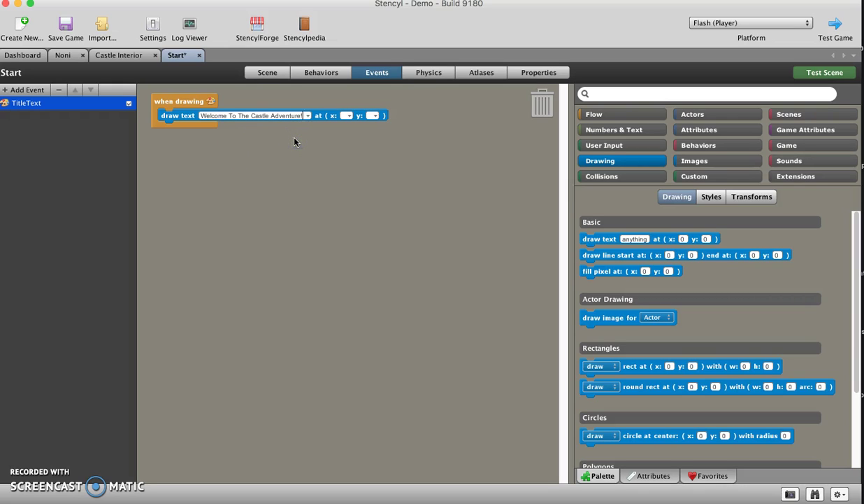
- Check the Start scene layout for a title position and set the draw text coordinates to x 110 and y 190
click(343, 117)
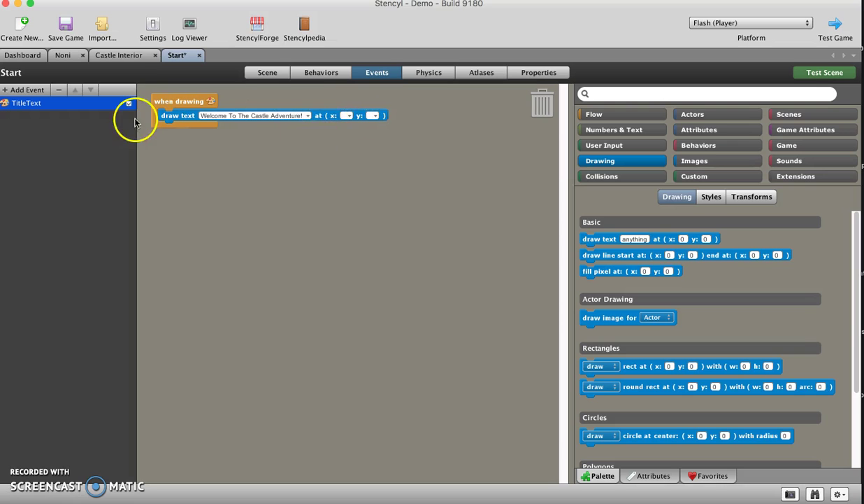
click(121, 60)
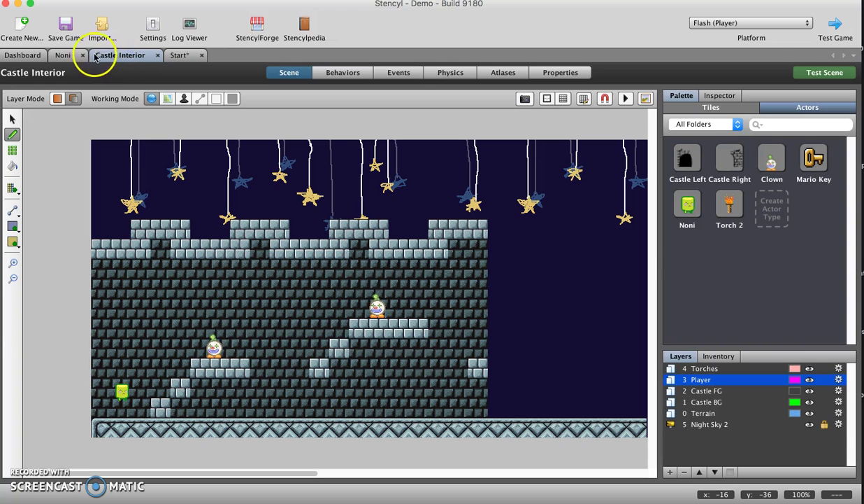
click(177, 55)
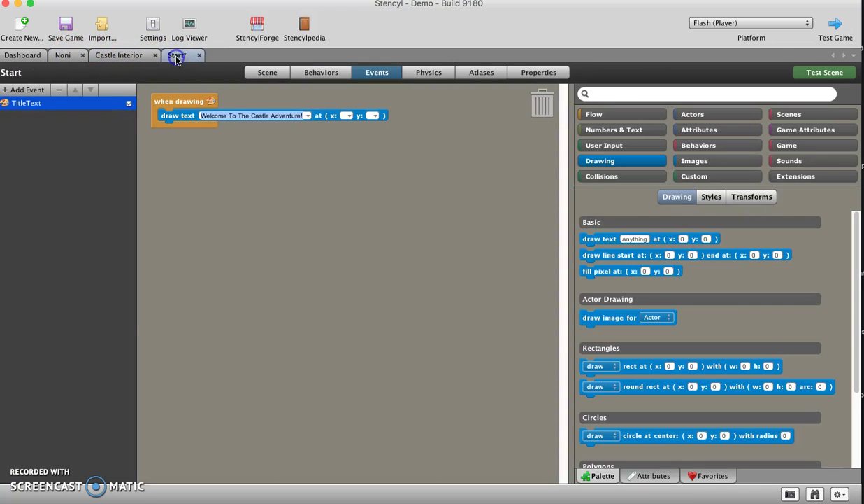
click(265, 73)
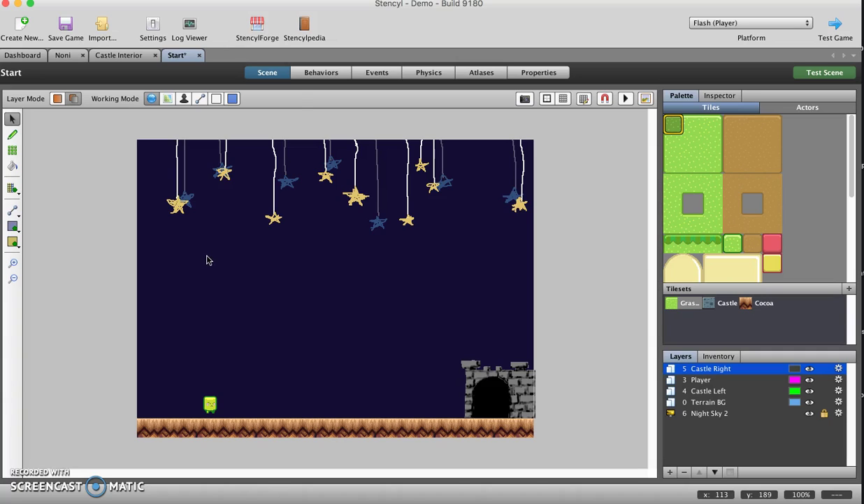
click(366, 72)
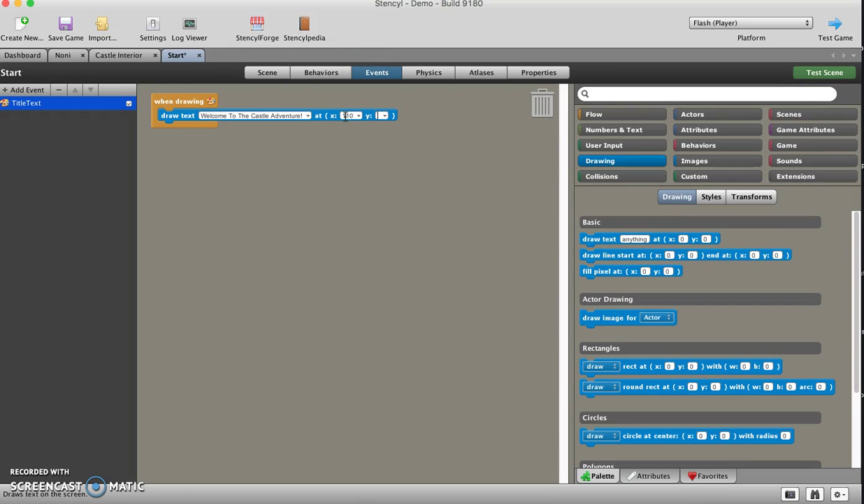
click(362, 153)
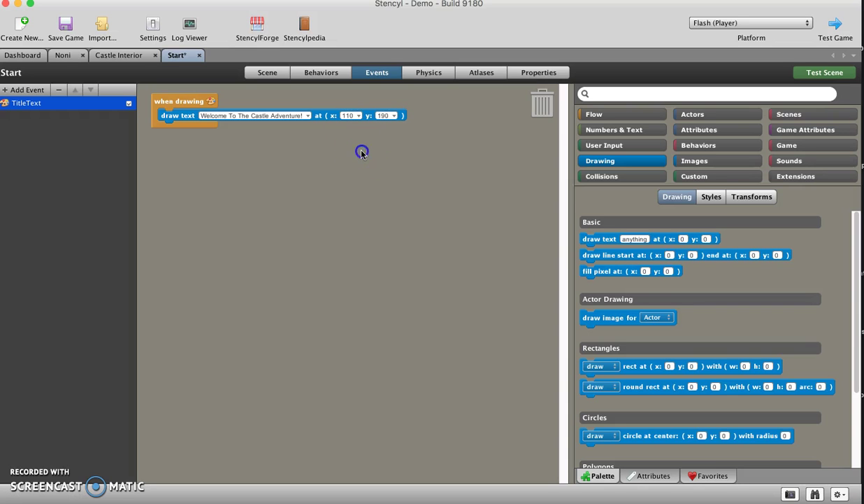
- Test the Start scene to check the title text, and close the game preview
click(269, 73)
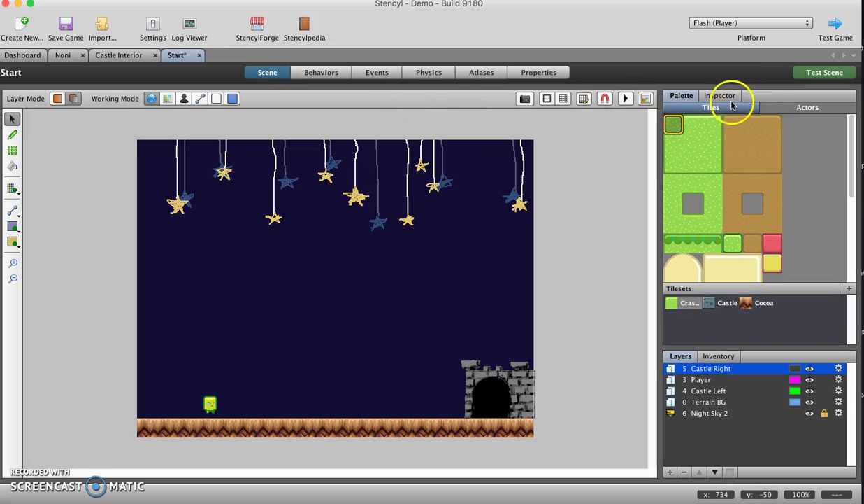
click(810, 73)
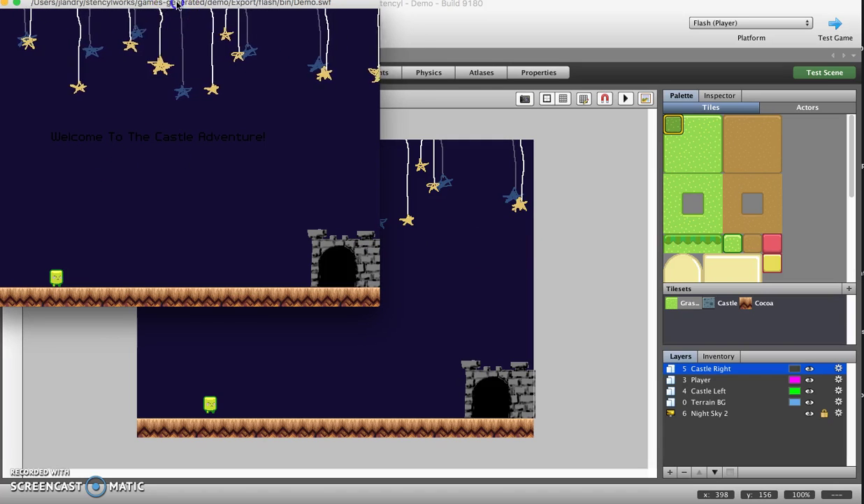
drag(178, 5, 259, 43)
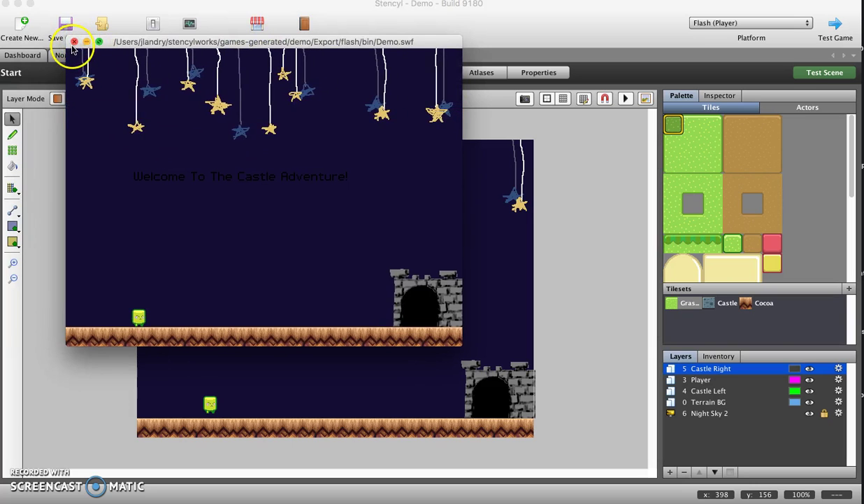
click(74, 42)
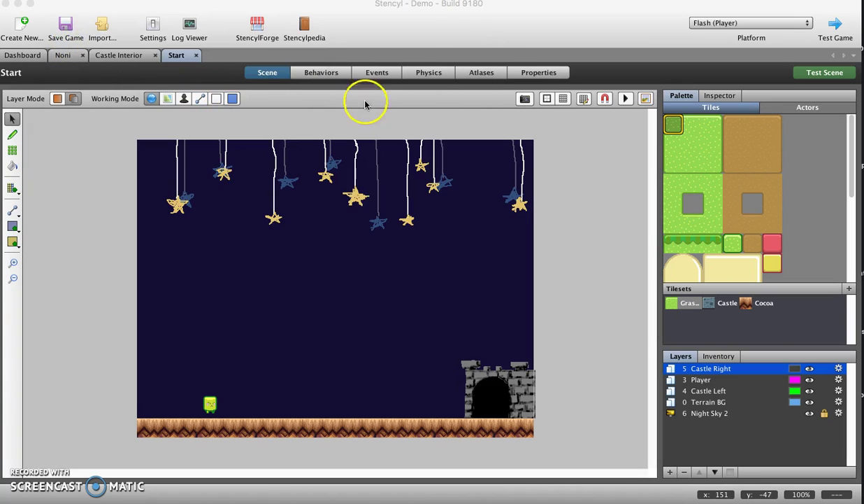
- Insert a set current font block from the Drawing styles above the draw text block in the TitleText event
click(375, 75)
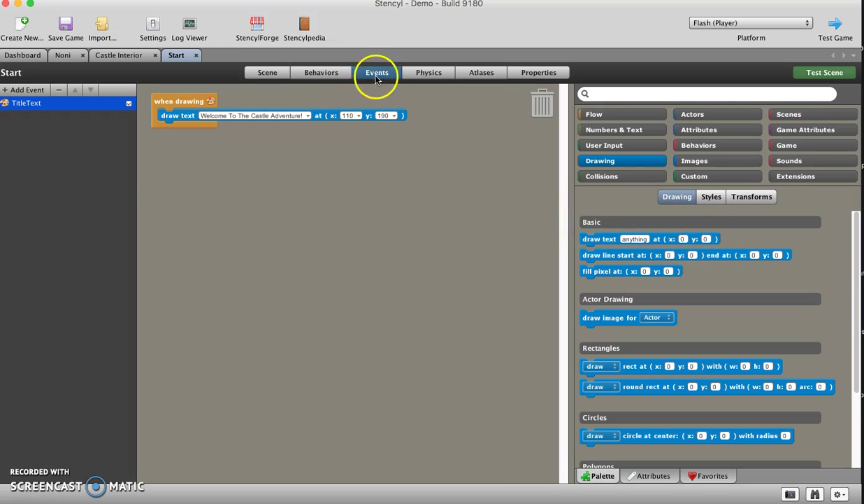
click(710, 198)
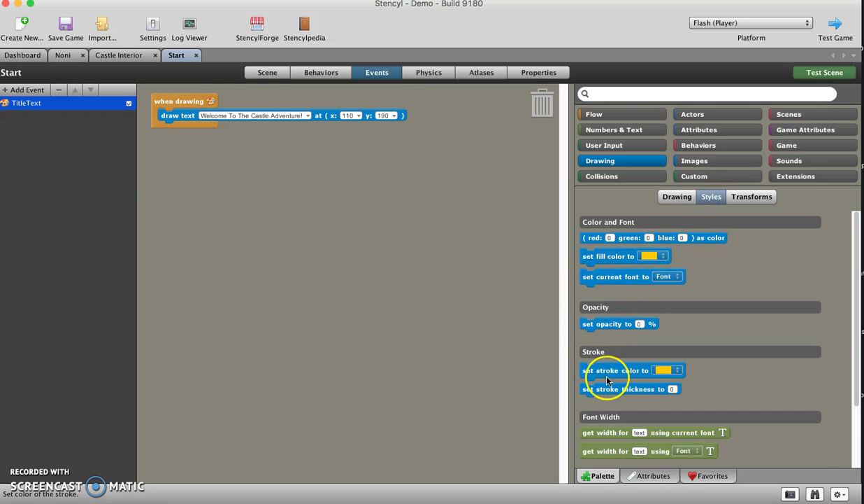
scroll(605, 377, down, 1)
scroll(607, 380, down, 3)
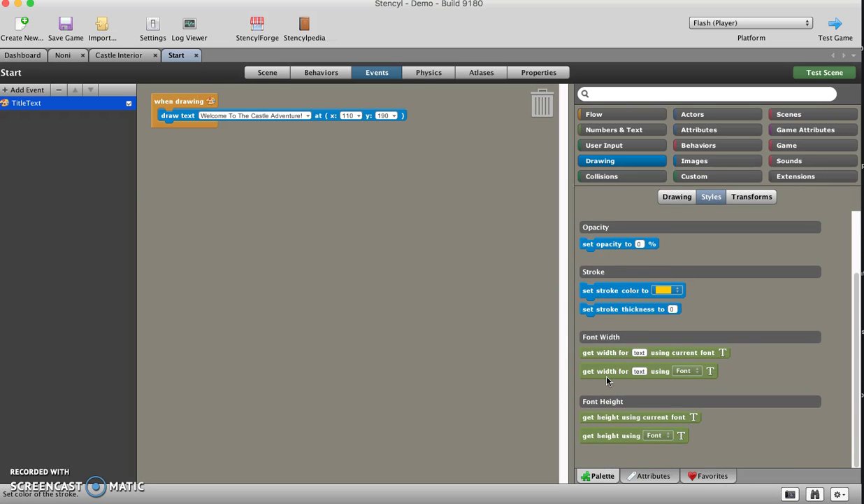
scroll(607, 379, up, 3)
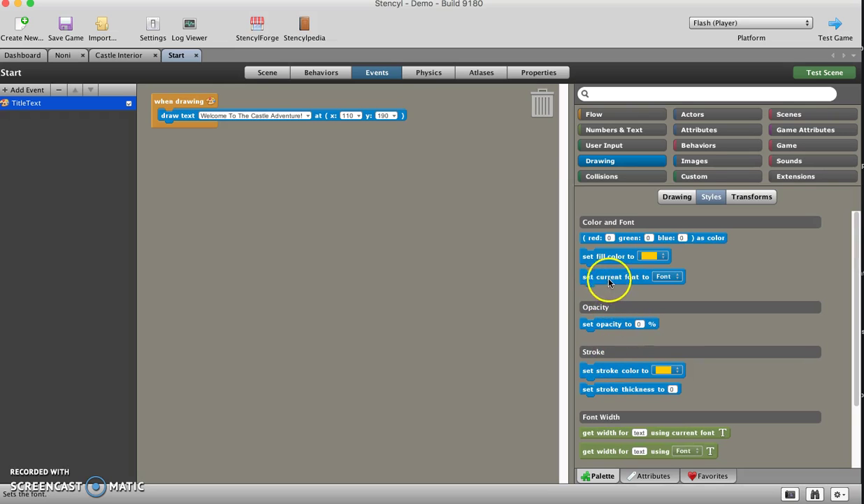
mouse_move(602, 283)
mouse_down()
mouse_move(514, 300)
mouse_move(303, 236)
mouse_move(193, 170)
mouse_move(178, 116)
mouse_up()
click(172, 120)
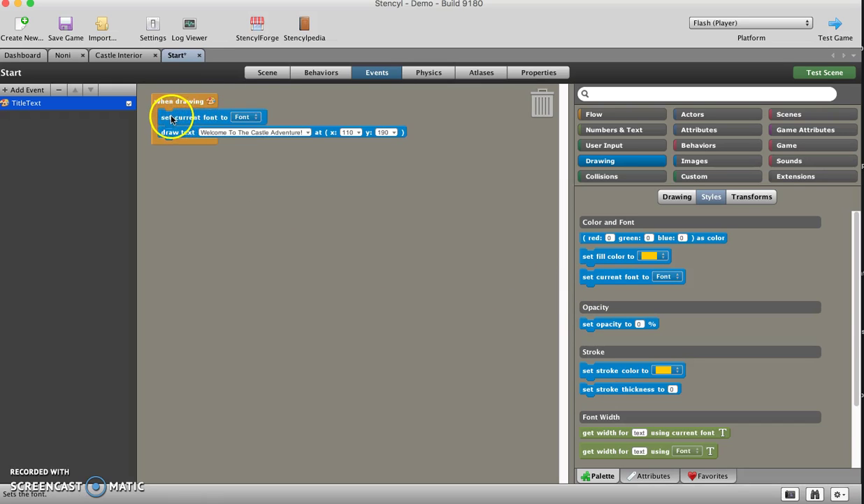
click(177, 139)
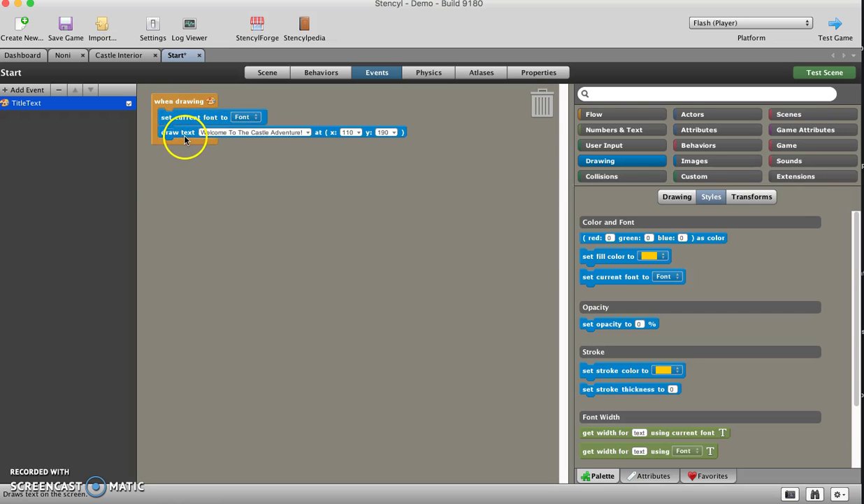
click(176, 119)
- Choose Title Font as the font in the set current font block
click(243, 118)
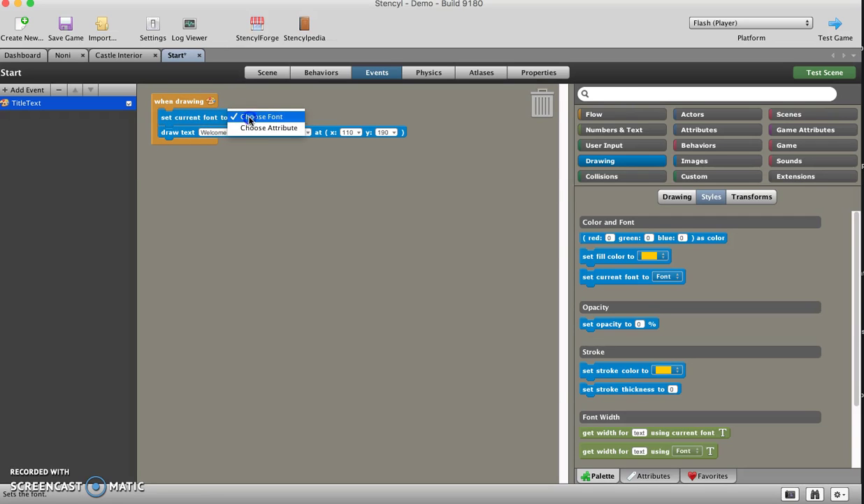
click(249, 117)
click(389, 169)
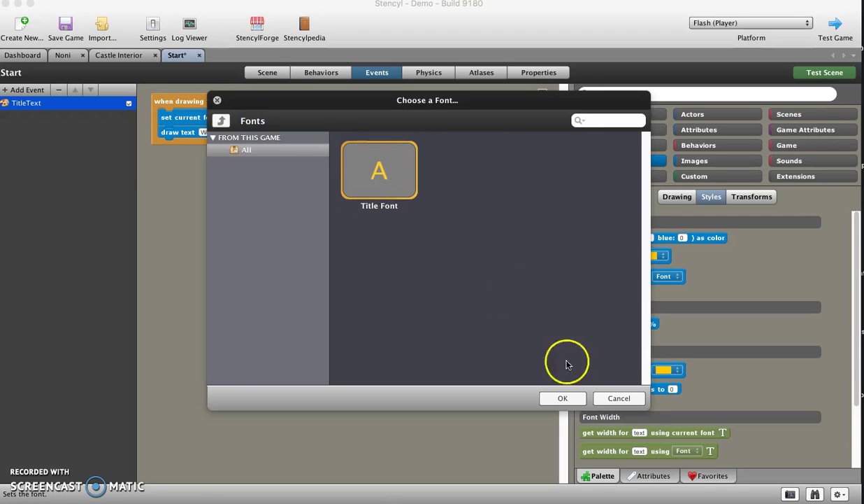
click(563, 398)
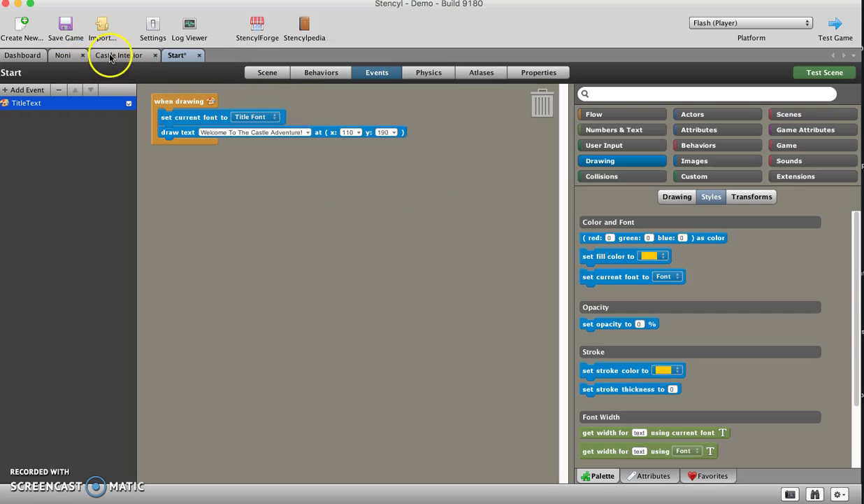
- Open Title Font from the game's font resources, set its size to 60 px and save the game
click(24, 54)
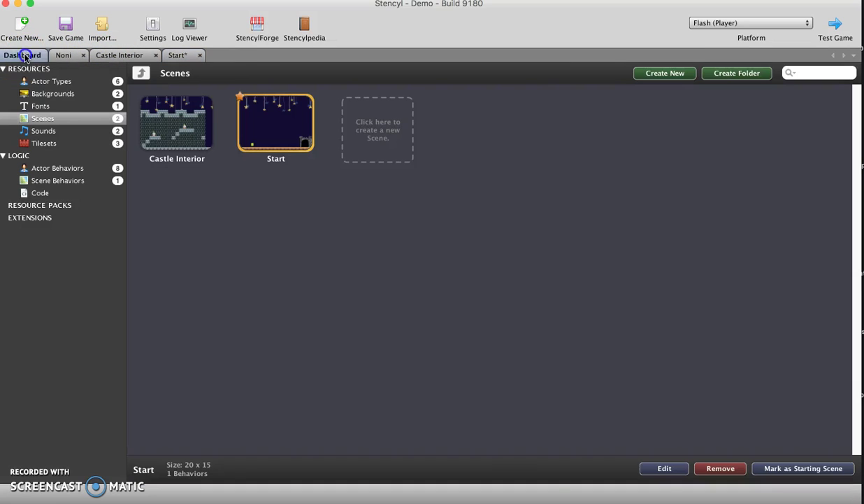
click(82, 105)
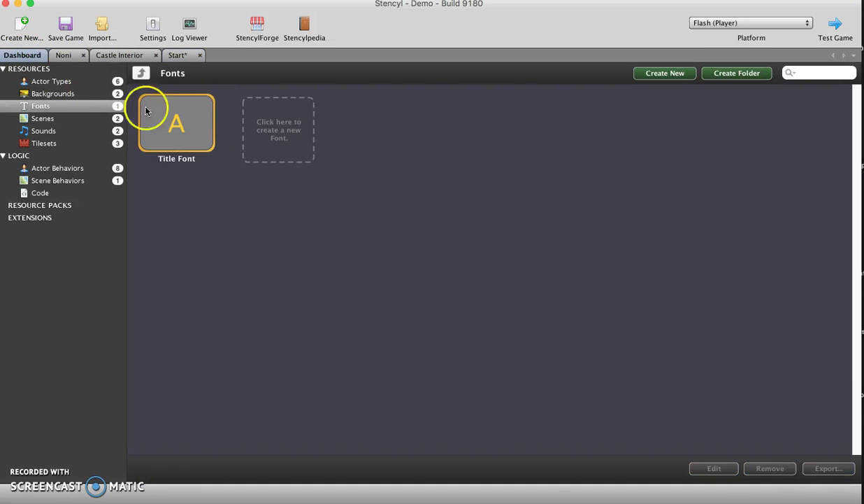
double_click(186, 120)
click(85, 252)
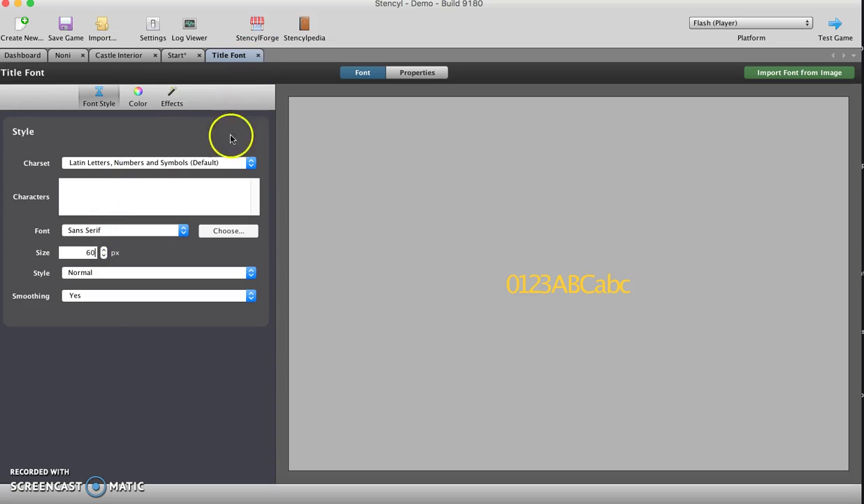
key(Return)
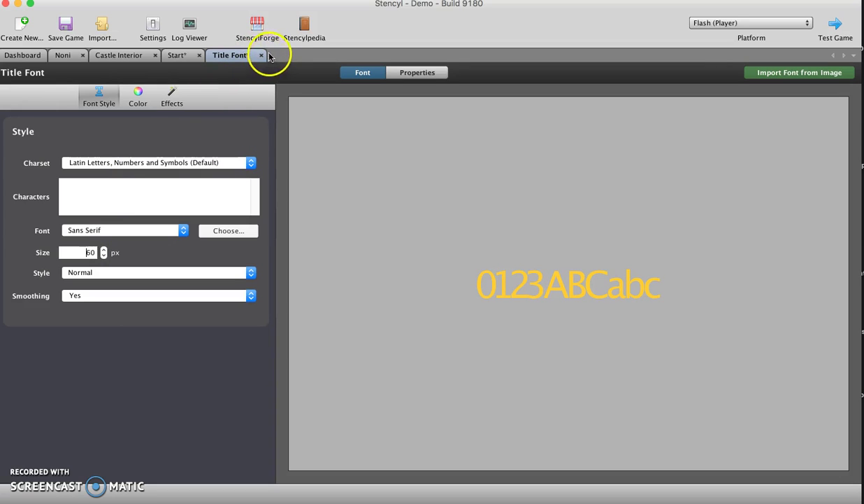
key(super+s)
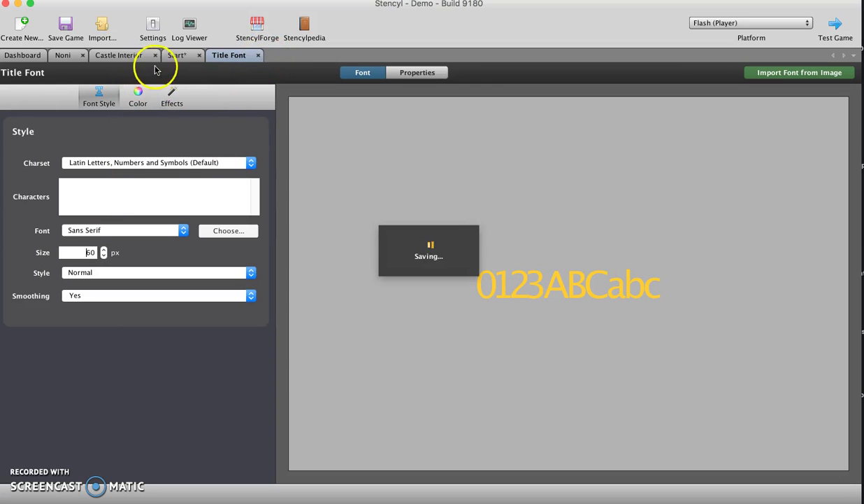
- Test the Start scene with the styled title, walk Noni into the castle and close the game preview
click(181, 59)
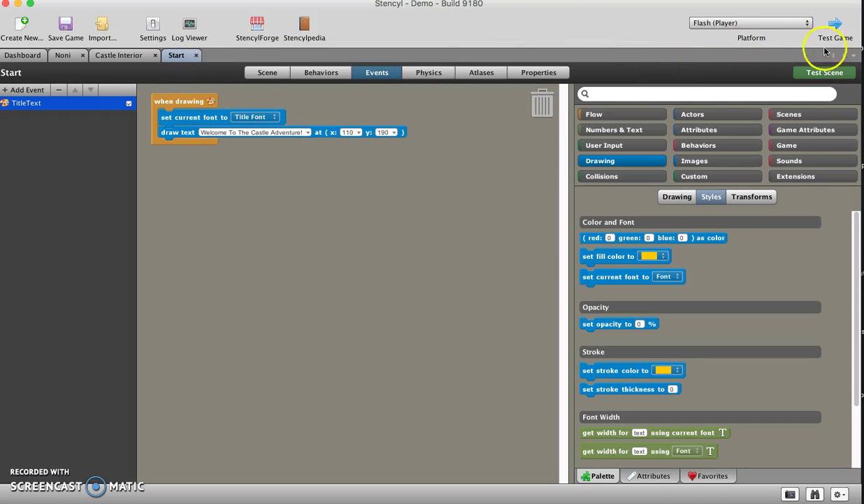
click(827, 73)
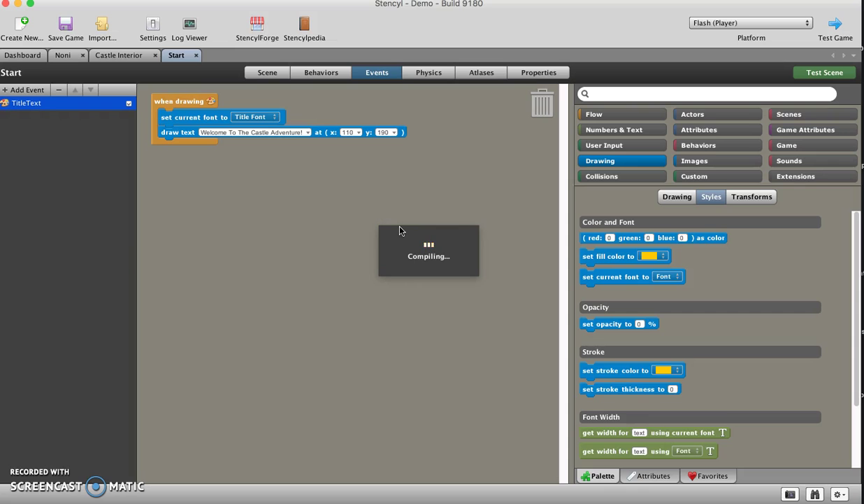
click(333, 182)
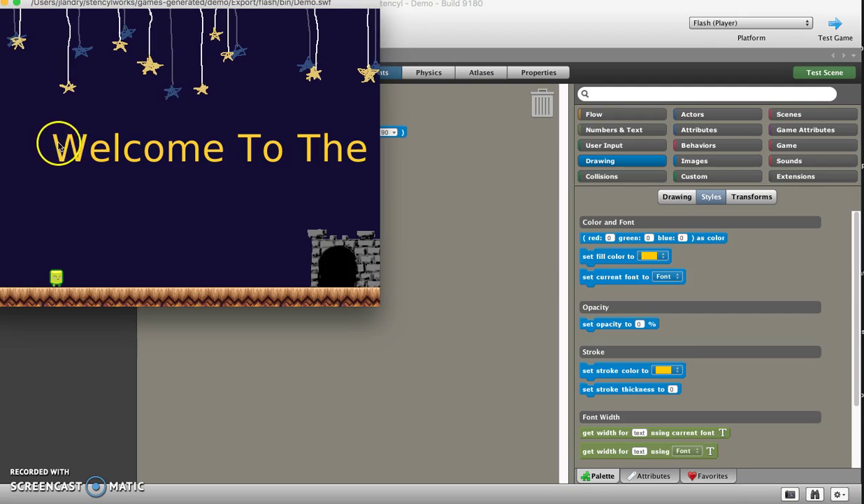
drag(112, 6, 172, 29)
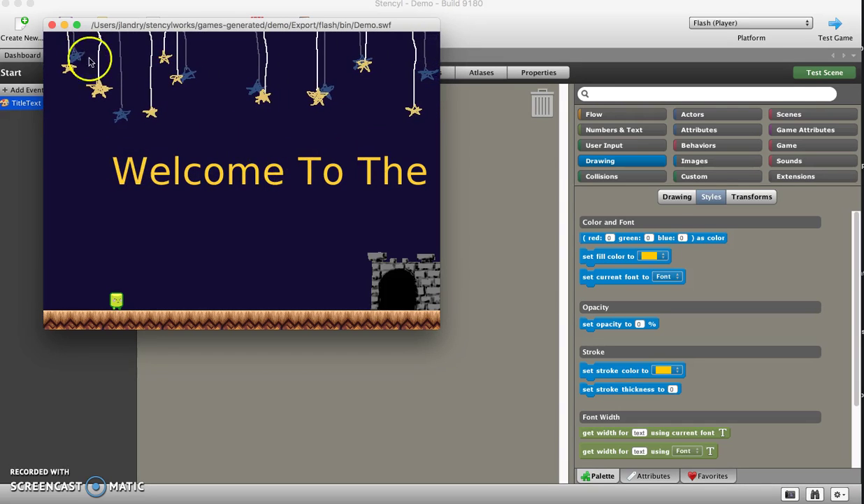
key(Right)
key(Right)
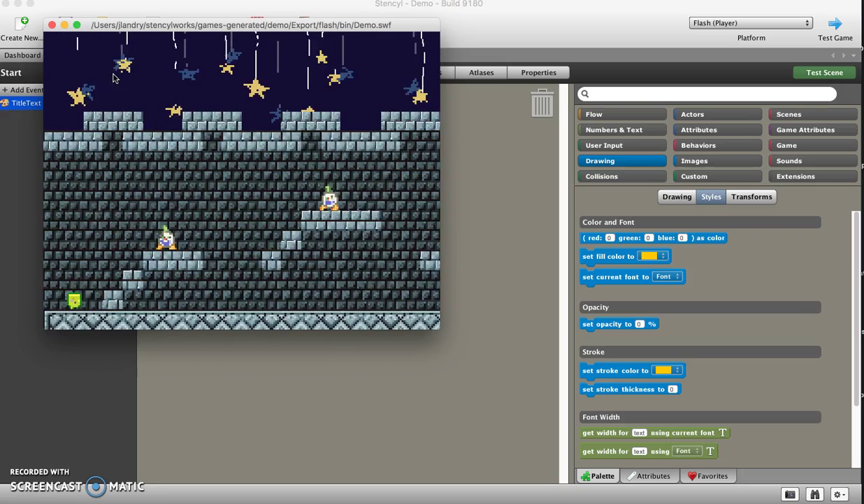
click(53, 25)
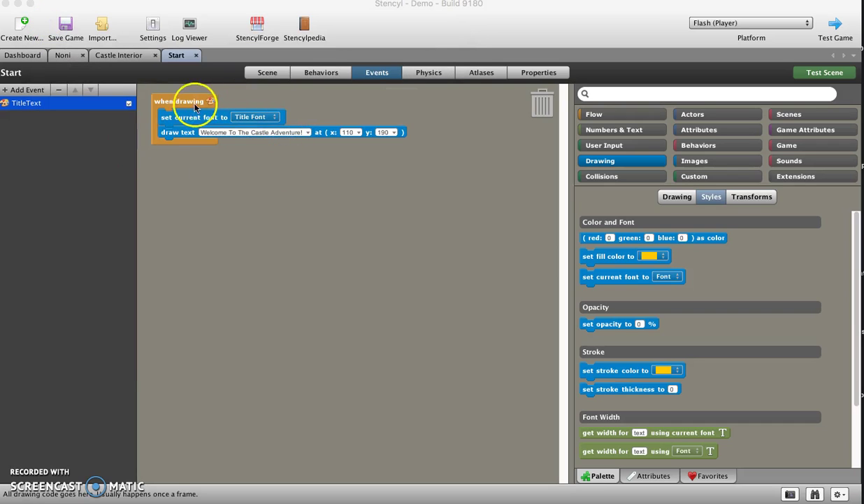
- Reopen Title Font, set its size to 45 px, save the change and close the font editor
click(31, 60)
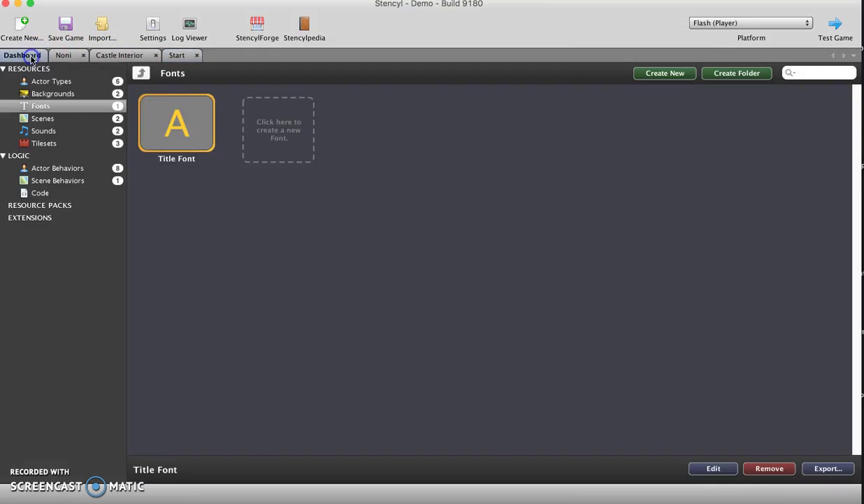
double_click(183, 129)
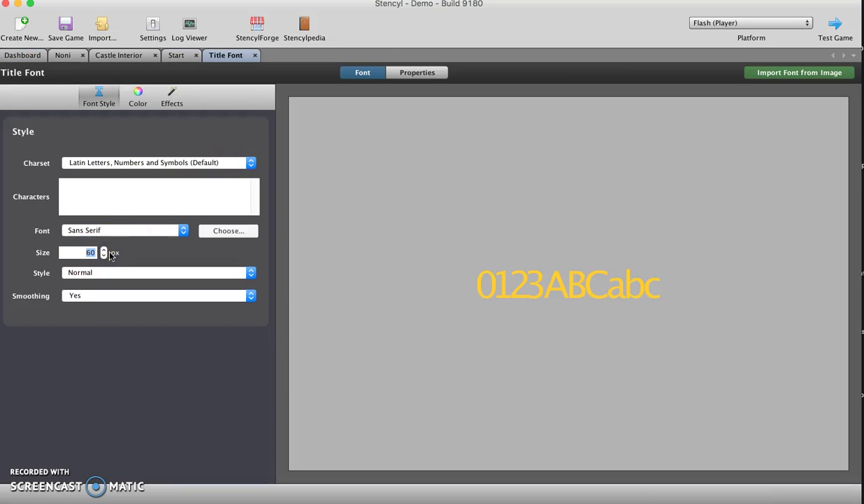
key(Return)
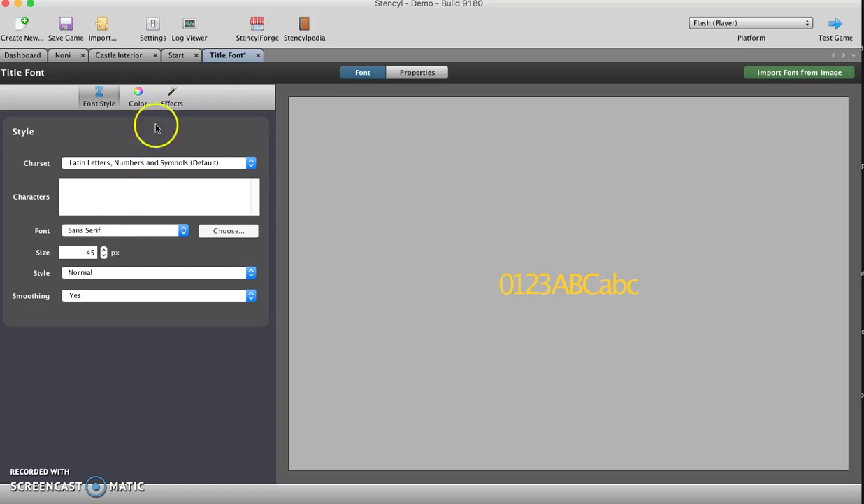
click(257, 55)
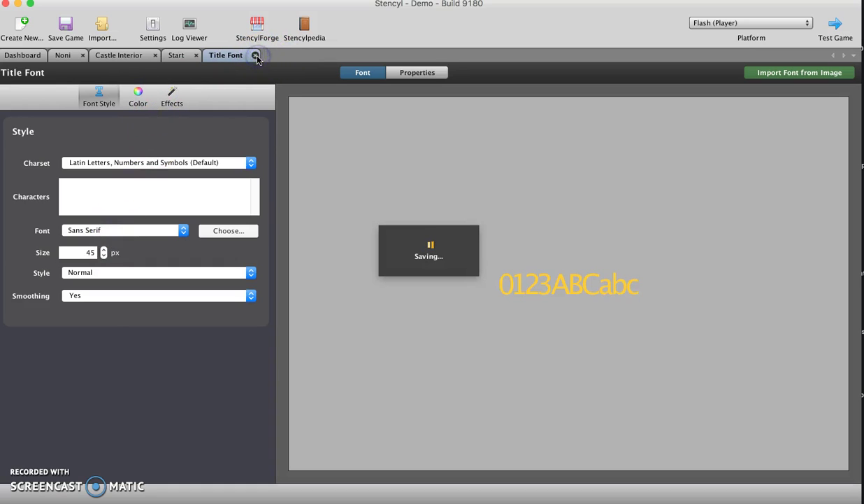